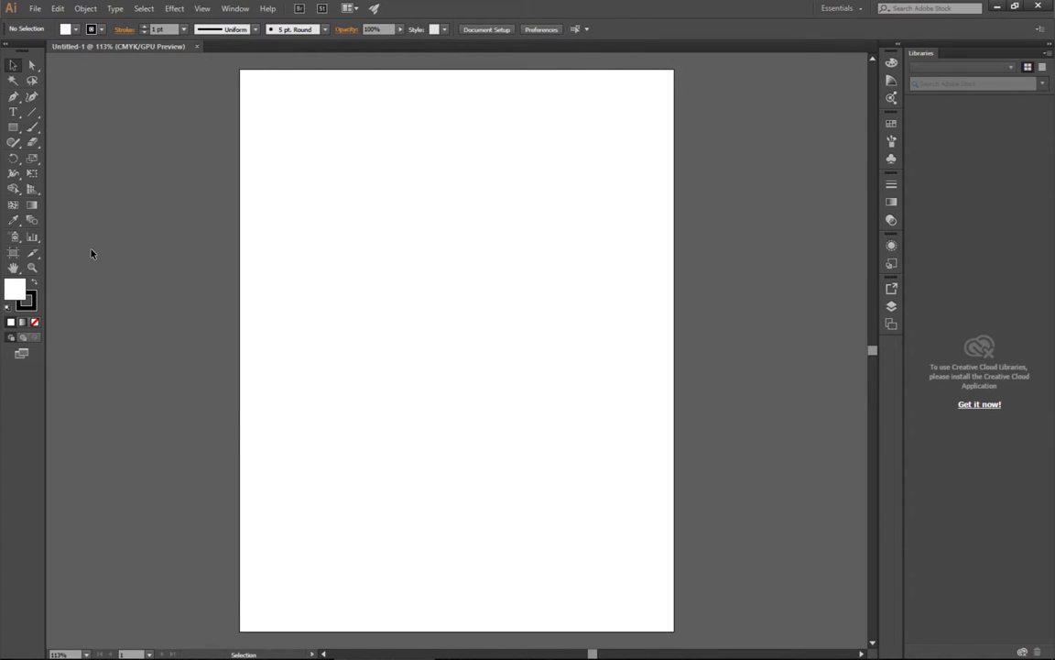
Switch to the Pen Tool on the blank Untitled-1 artboard.
{"action": "left_click", "coordinate": [14, 99]}
Draw a closed curved path with smooth anchors at top-left, right and bottom.
{"action": "left_click_drag", "start_coordinate": [331, 142], "coordinate": [348, 143]}
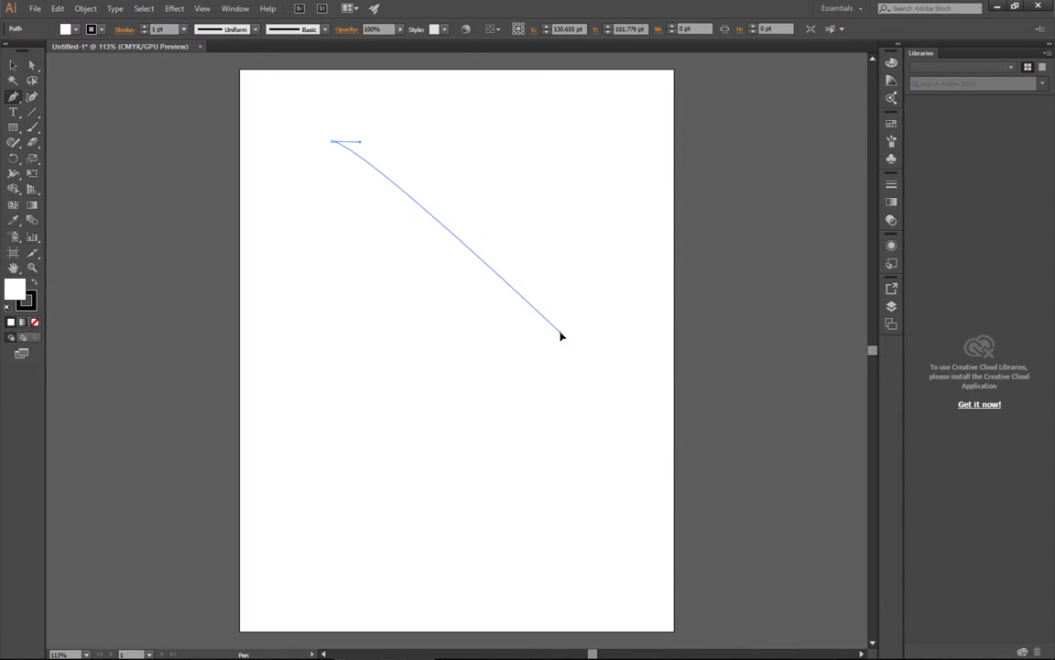
{"action": "left_click_drag", "start_coordinate": [560, 332], "coordinate": [561, 411]}
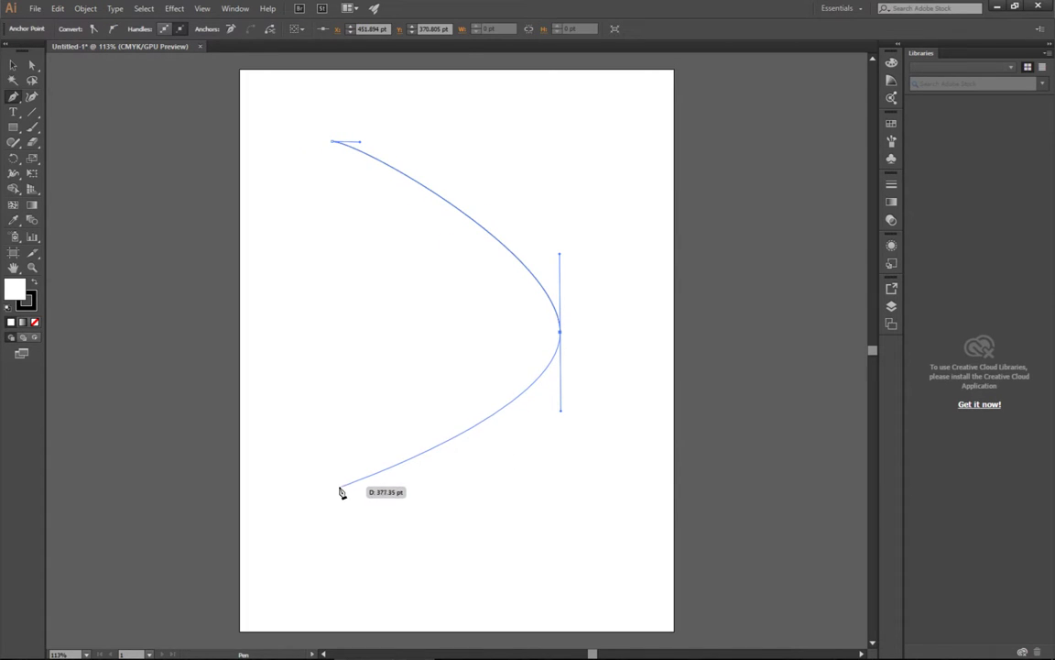
{"action": "left_click_drag", "start_coordinate": [336, 487], "coordinate": [291, 491]}
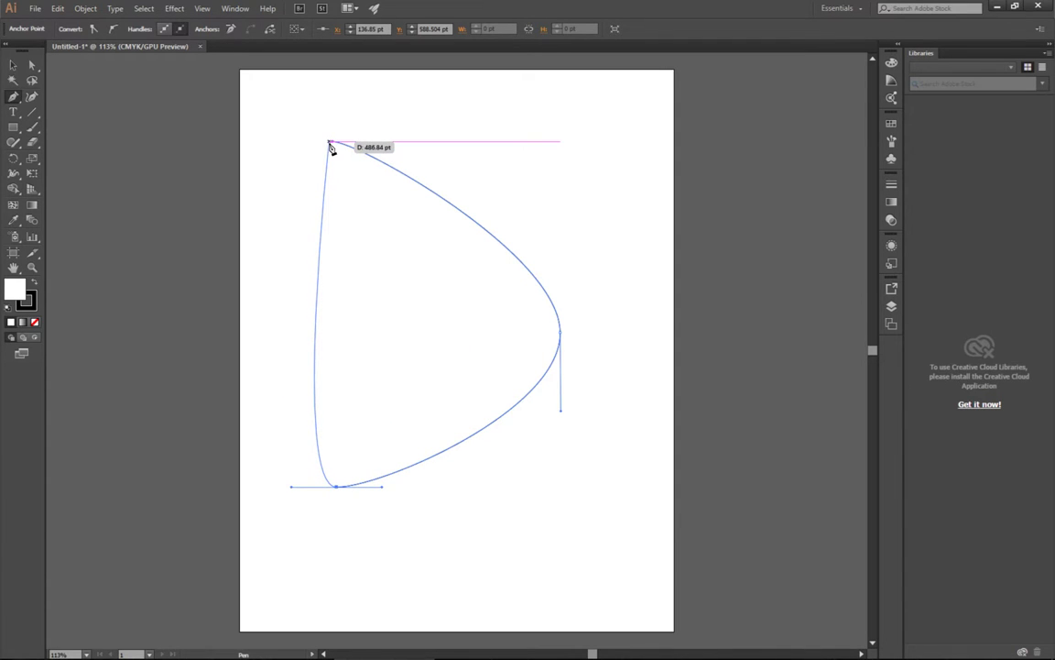
{"action": "left_click_drag", "start_coordinate": [330, 144], "coordinate": [304, 142]}
Pull the bottom point's handle up with the Anchor Point Tool to reshape the left side.
{"action": "left_click", "coordinate": [19, 96]}
{"action": "left_click", "coordinate": [80, 142]}
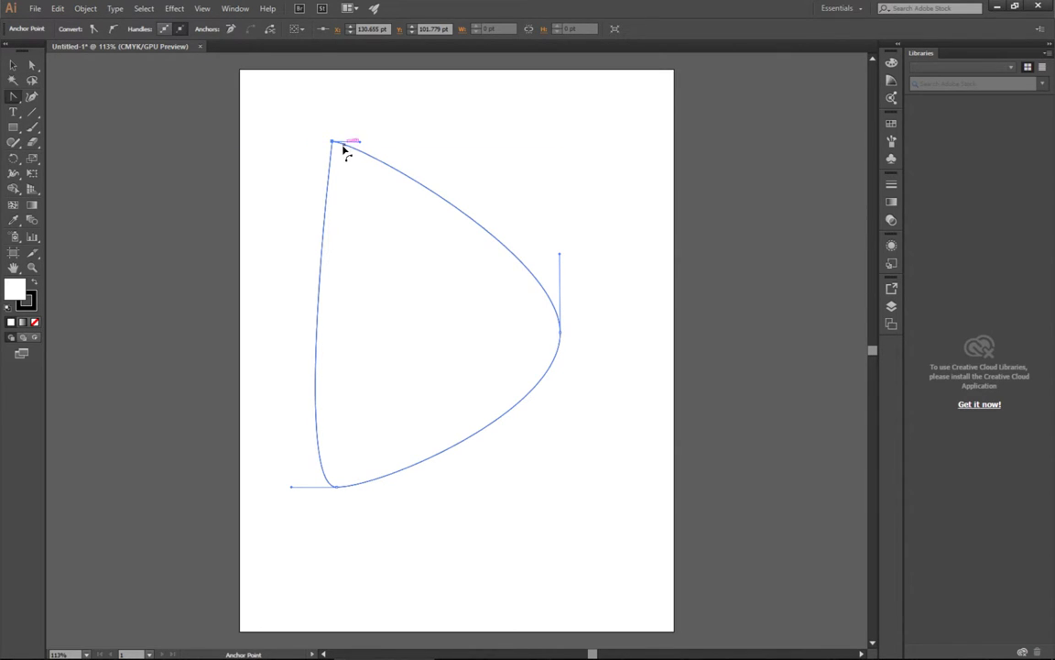
{"action": "left_click_drag", "start_coordinate": [291, 487], "coordinate": [332, 398]}
{"action": "key", "text": "a"}
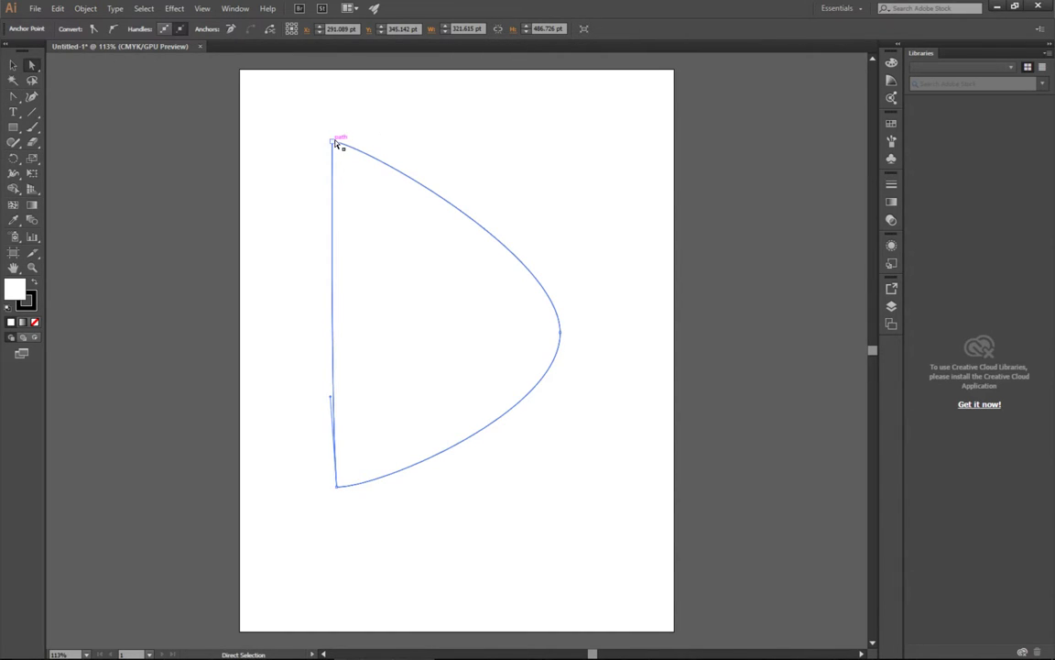
{"action": "left_click_drag", "start_coordinate": [334, 144], "coordinate": [452, 142]}
Lengthen the right anchor's handles and flatten the bottom curve to round out the bowl.
{"action": "left_click_drag", "start_coordinate": [562, 257], "coordinate": [562, 200]}
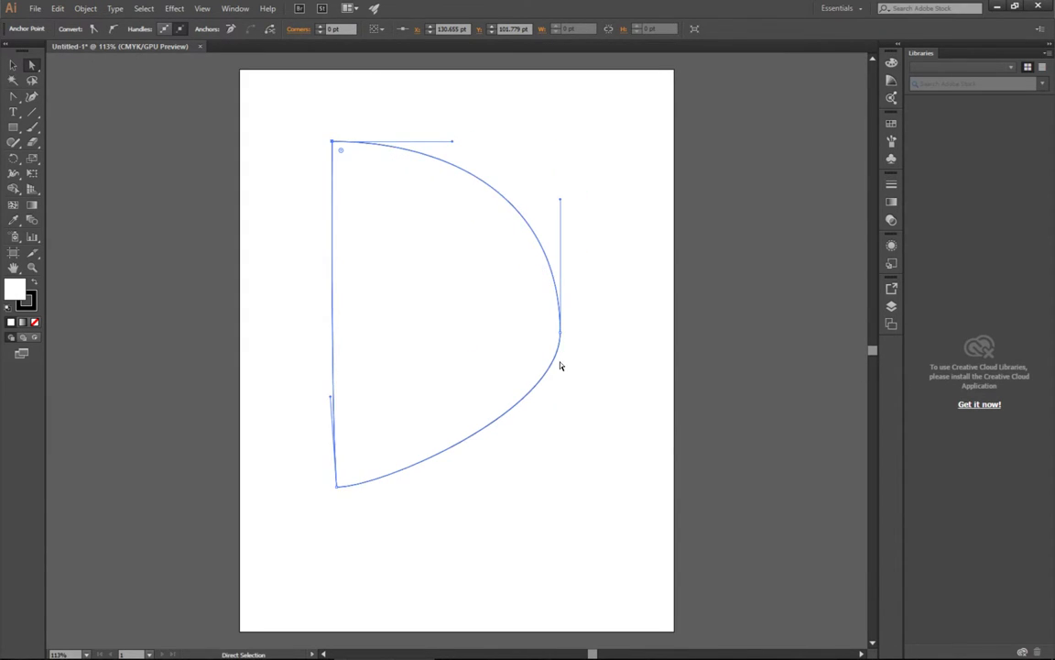
{"action": "left_click_drag", "start_coordinate": [563, 339], "coordinate": [554, 468]}
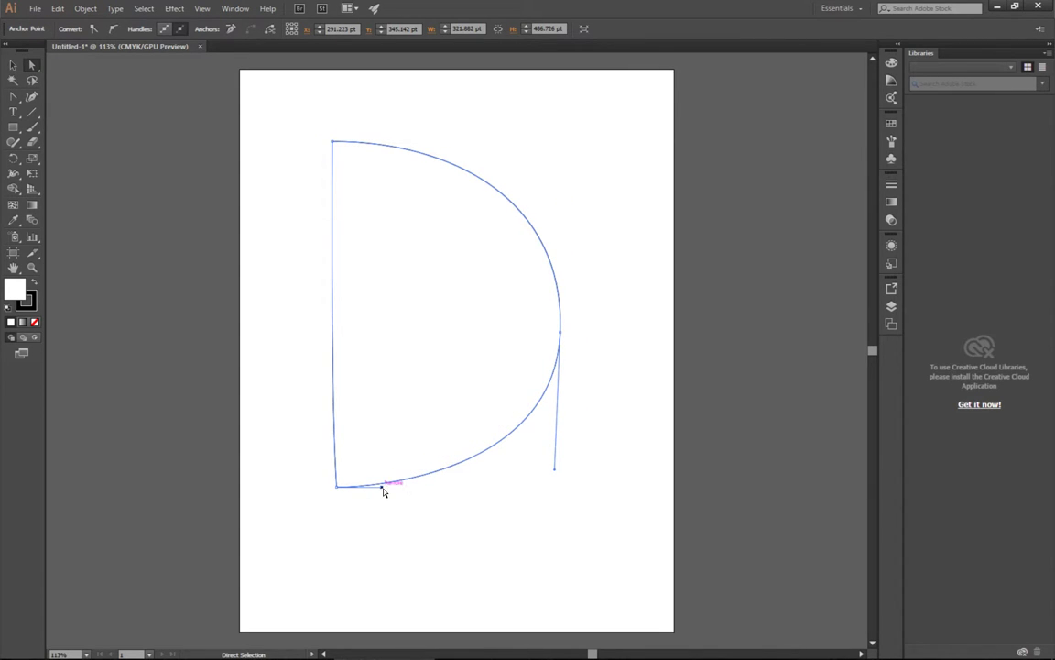
{"action": "left_click_drag", "start_coordinate": [383, 486], "coordinate": [447, 490]}
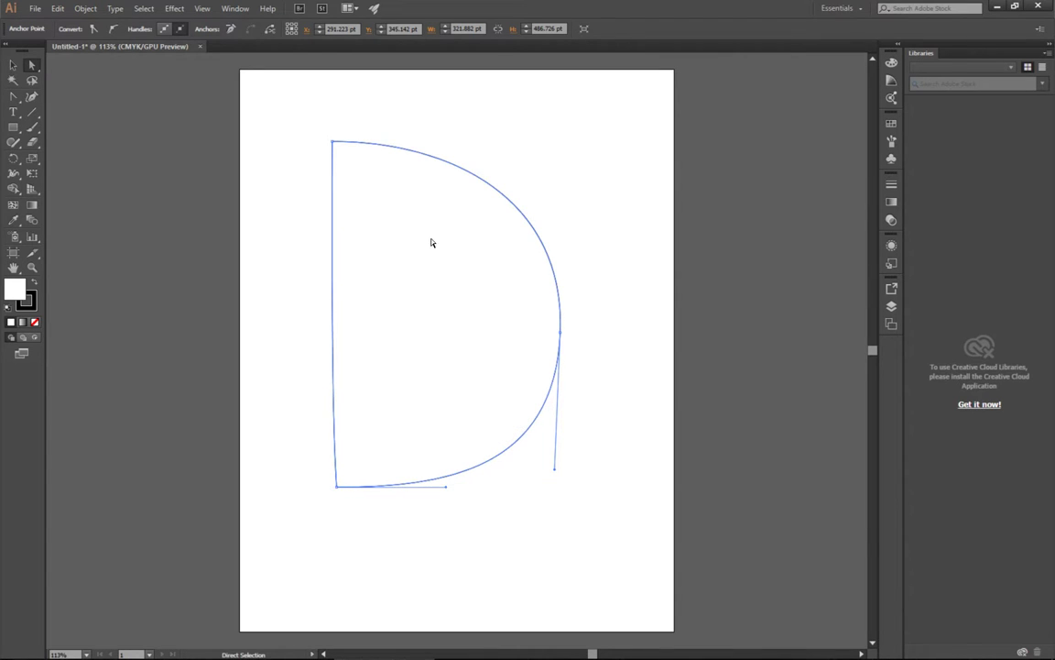
{"action": "left_click_drag", "start_coordinate": [337, 487], "coordinate": [328, 487]}
Straighten the left stem by adjusting the bottom-left point and the left side's handle.
{"action": "left_click", "coordinate": [324, 398]}
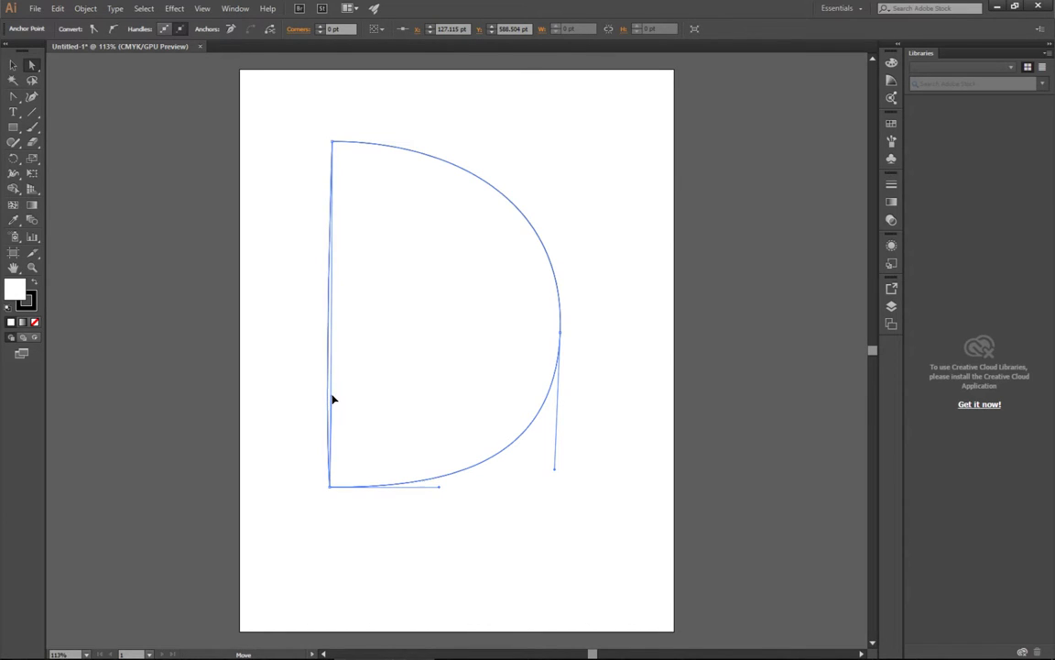
{"action": "left_click", "coordinate": [332, 400]}
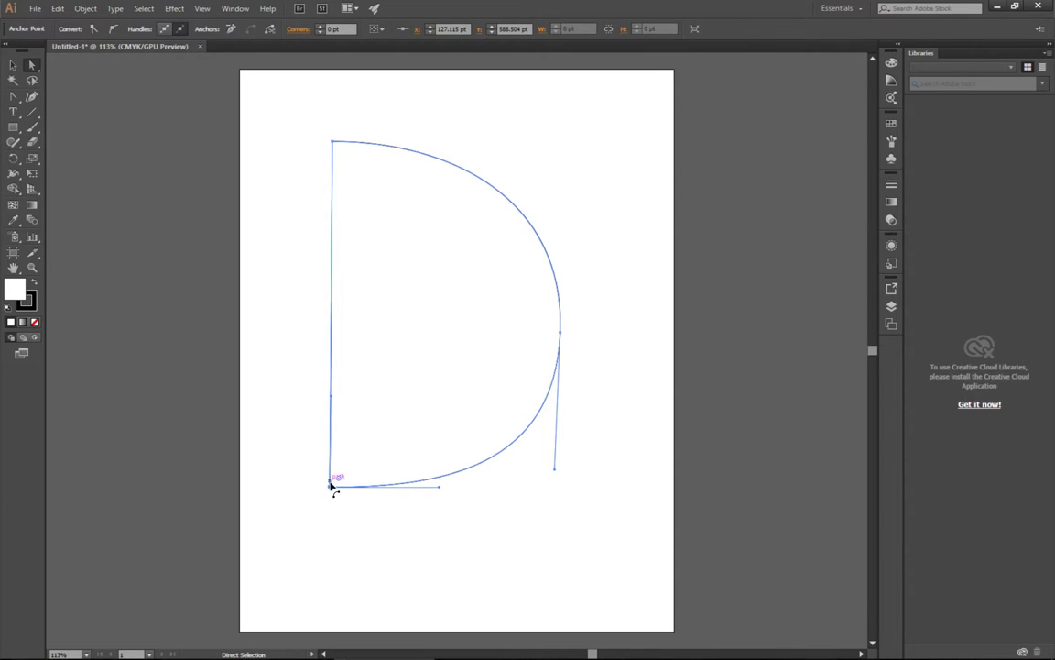
{"action": "left_click_drag", "start_coordinate": [331, 487], "coordinate": [330, 499]}
{"action": "left_click_drag", "start_coordinate": [332, 413], "coordinate": [341, 414]}
{"action": "left_click", "coordinate": [333, 143]}
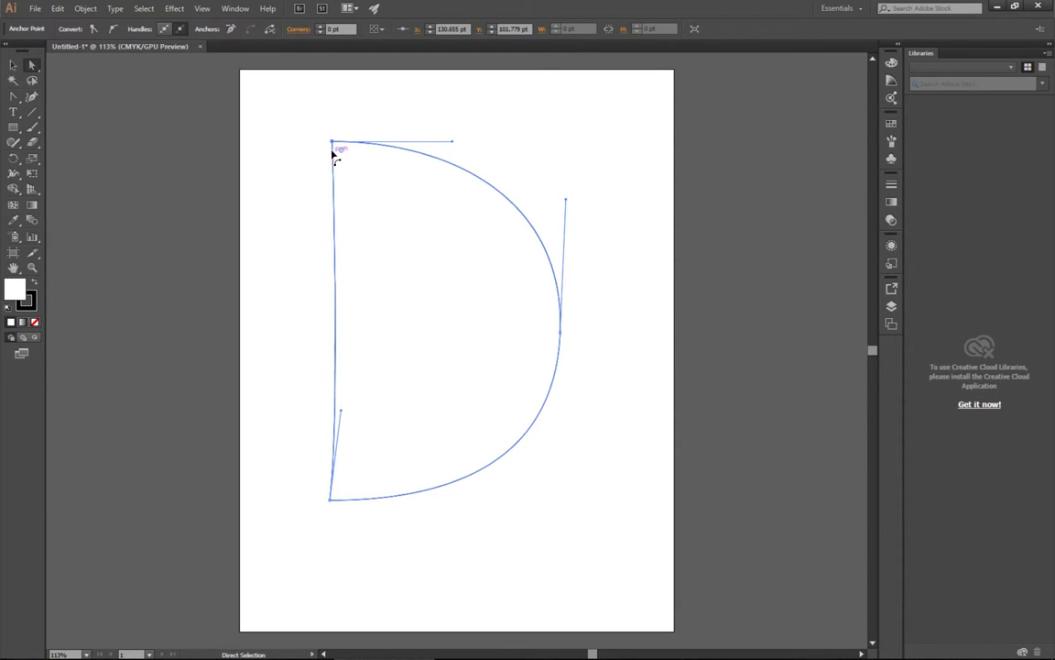
Convert the top-left anchor with Shift+C, undo the distorted drag, and pull its handle down.
{"action": "left_click", "coordinate": [333, 143]}
{"action": "left_click", "coordinate": [332, 143]}
{"action": "key", "text": "shift+c"}
{"action": "left_click_drag", "start_coordinate": [332, 142], "coordinate": [408, 107]}
{"action": "key", "text": "ctrl+z"}
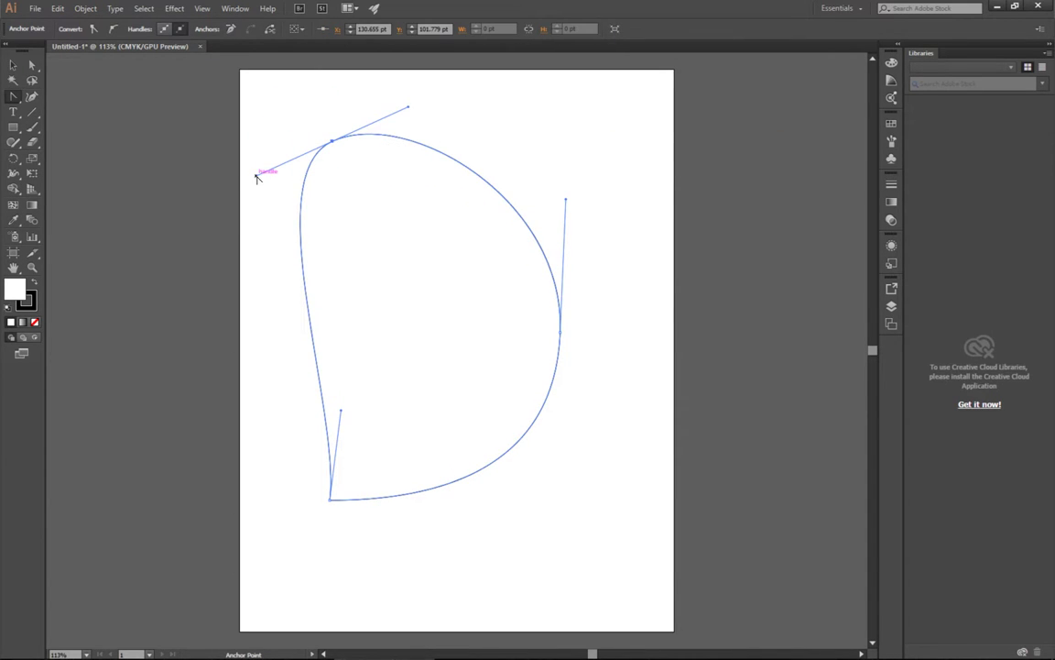
{"action": "left_click_drag", "start_coordinate": [256, 177], "coordinate": [346, 240]}
Fine-tune the top-left point's outgoing handle and position so the top edge leaves almost horizontally.
{"action": "key", "text": "a"}
{"action": "left_click", "coordinate": [331, 145]}
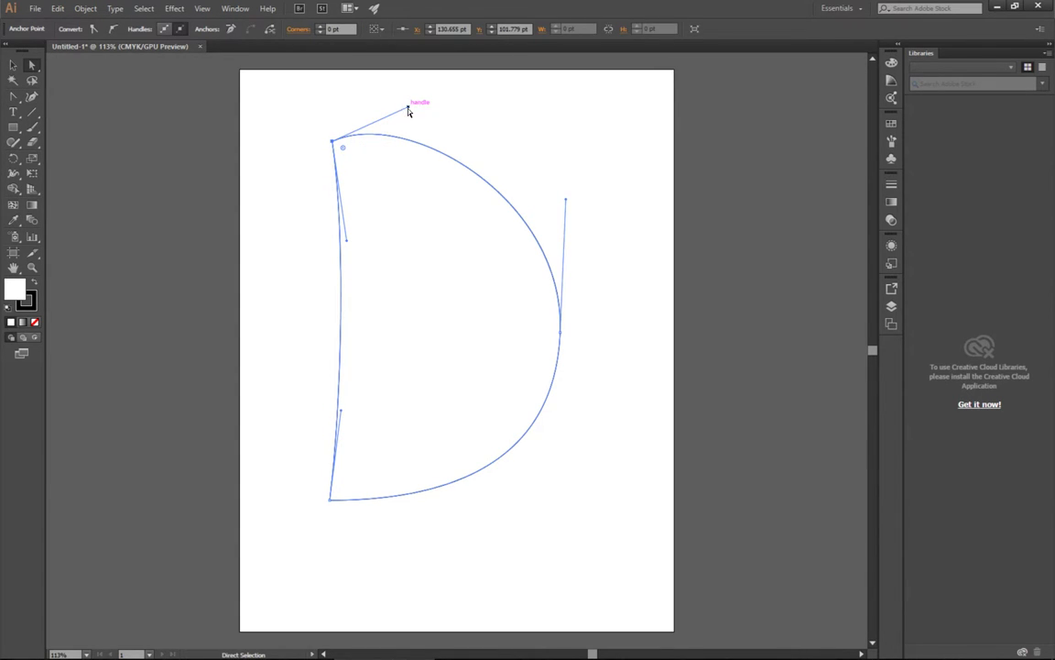
{"action": "left_click_drag", "start_coordinate": [417, 107], "coordinate": [454, 134]}
{"action": "left_click_drag", "start_coordinate": [333, 147], "coordinate": [330, 138]}
{"action": "left_click", "coordinate": [333, 142]}
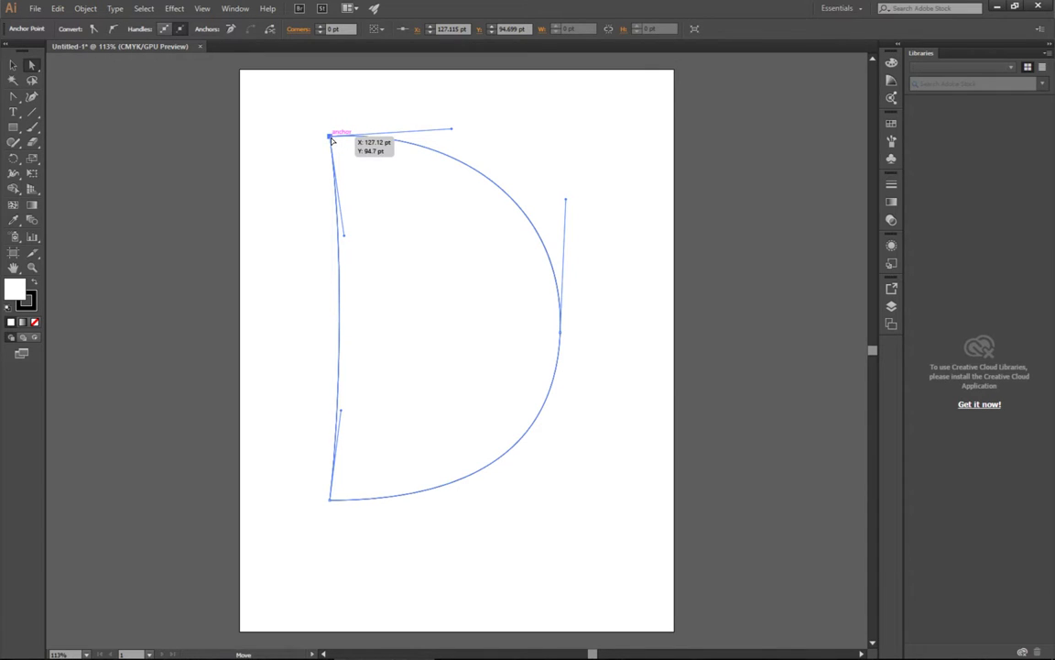
{"action": "left_click_drag", "start_coordinate": [329, 137], "coordinate": [332, 144]}
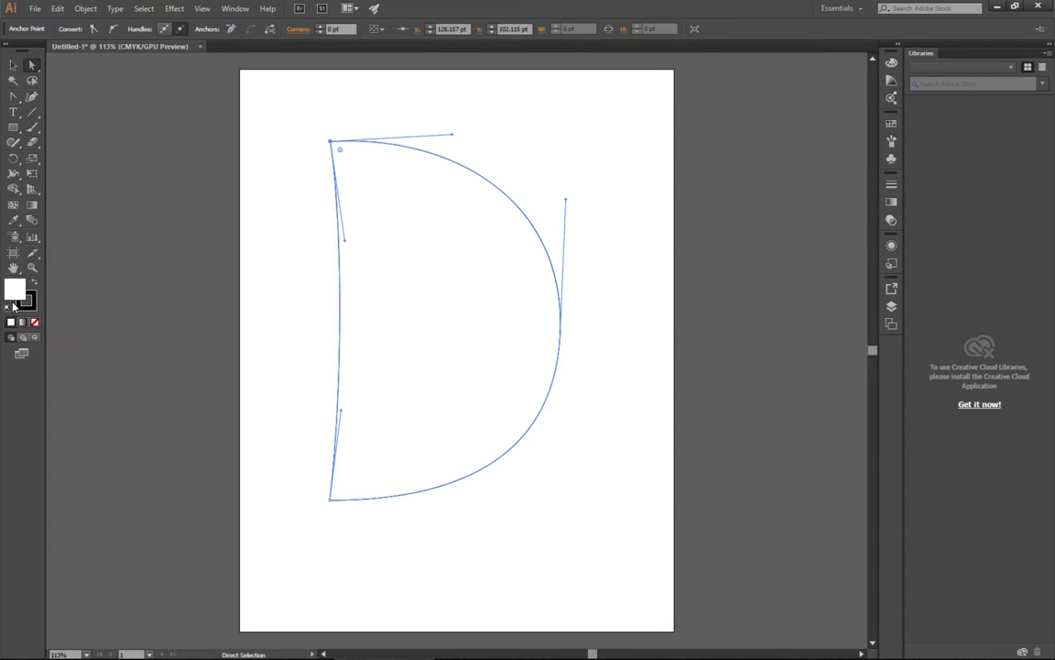
Fill the D shape with solid black from the Color Picker.
{"action": "double_click", "coordinate": [15, 294]}
{"action": "left_click_drag", "start_coordinate": [430, 332], "coordinate": [364, 409]}
{"action": "left_click", "coordinate": [660, 255]}
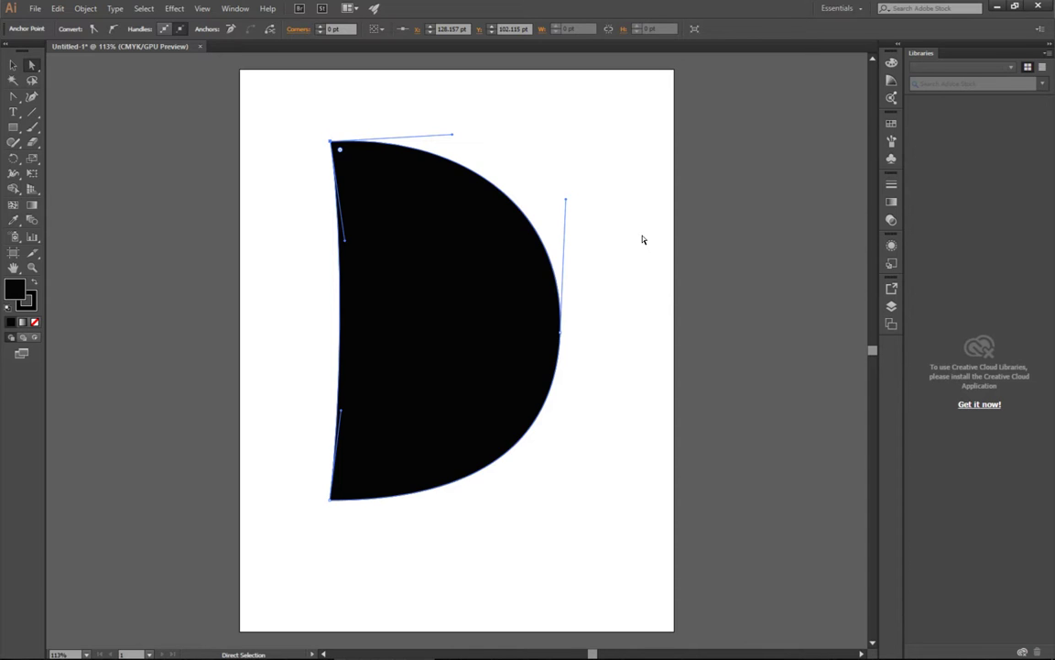
Deselect the D, return to the Pen tool and set the fill colour to red.
{"action": "left_click", "coordinate": [13, 64]}
{"action": "left_click", "coordinate": [283, 183]}
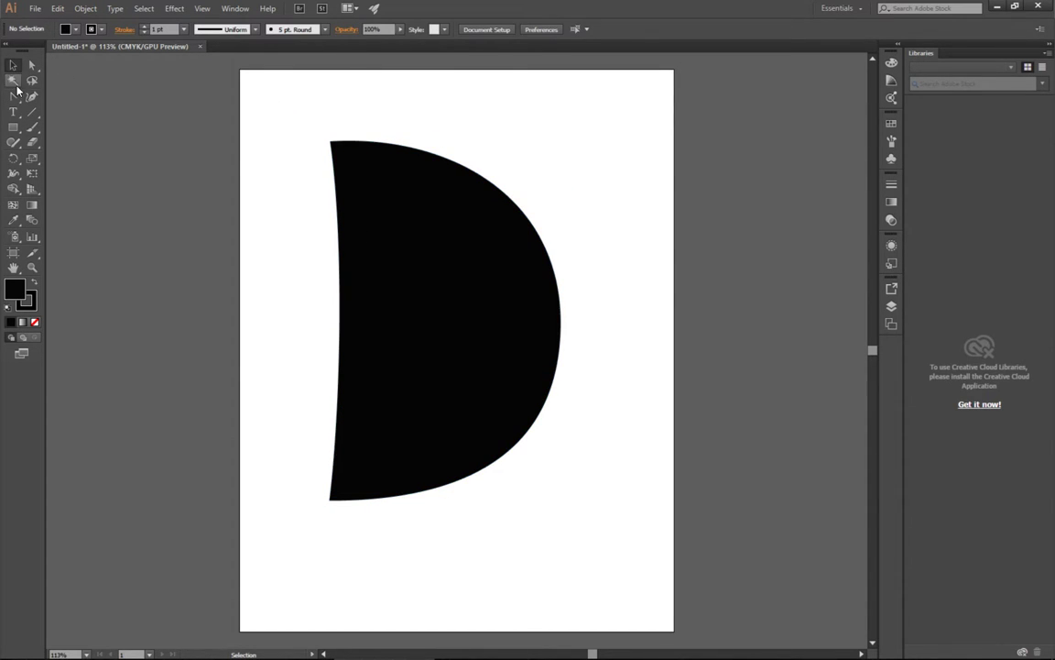
{"action": "left_click_drag", "start_coordinate": [13, 95], "coordinate": [35, 89]}
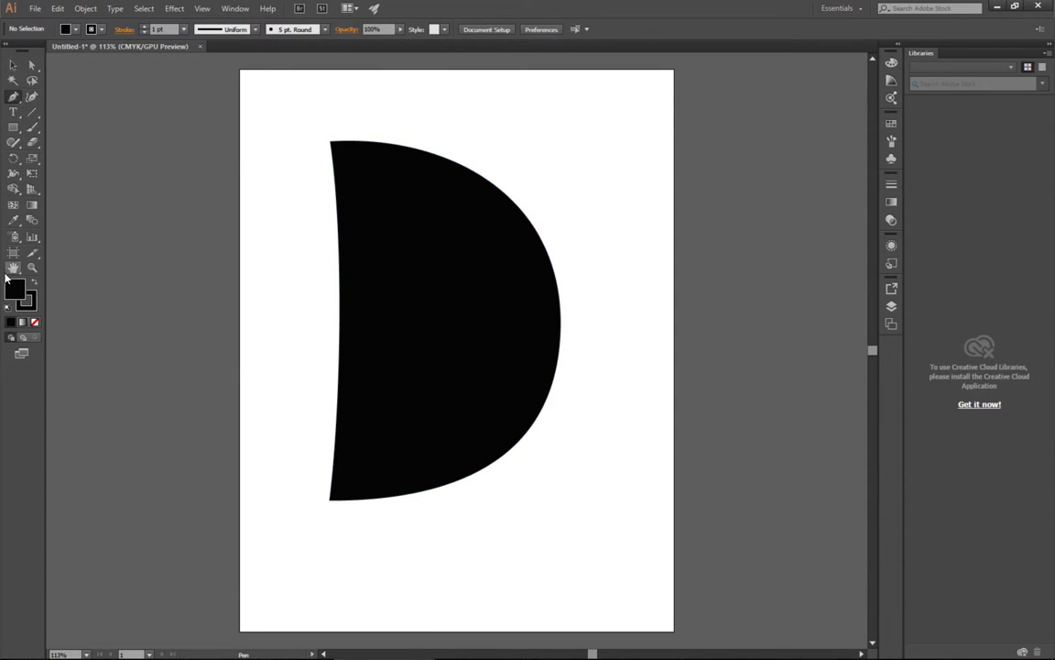
{"action": "double_click", "coordinate": [12, 292]}
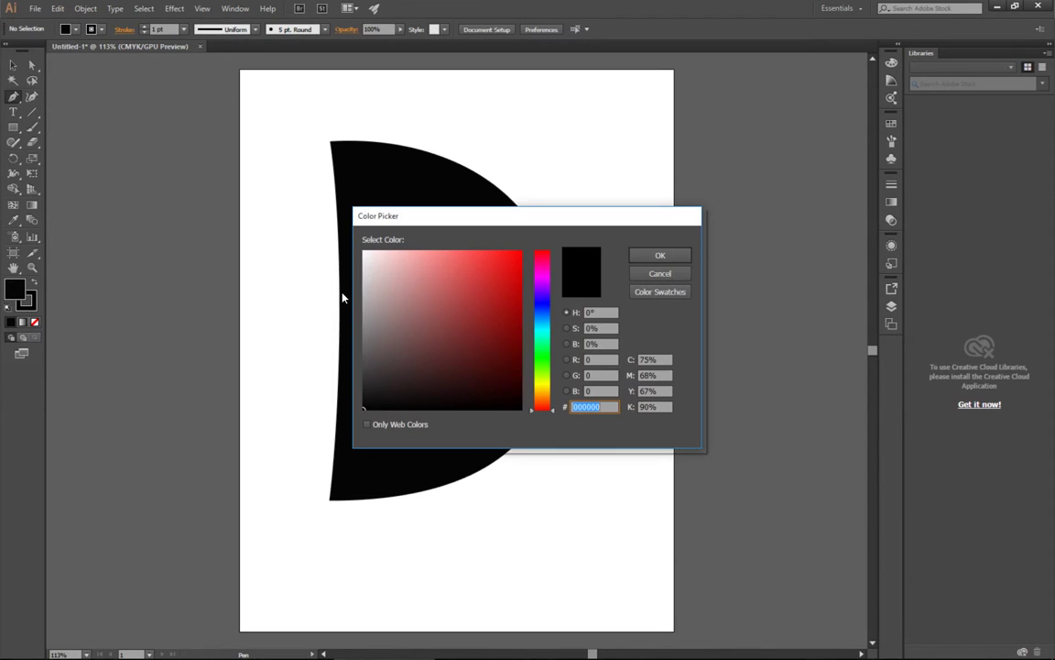
{"action": "left_click", "coordinate": [367, 252]}
{"action": "left_click_drag", "start_coordinate": [368, 252], "coordinate": [515, 253]}
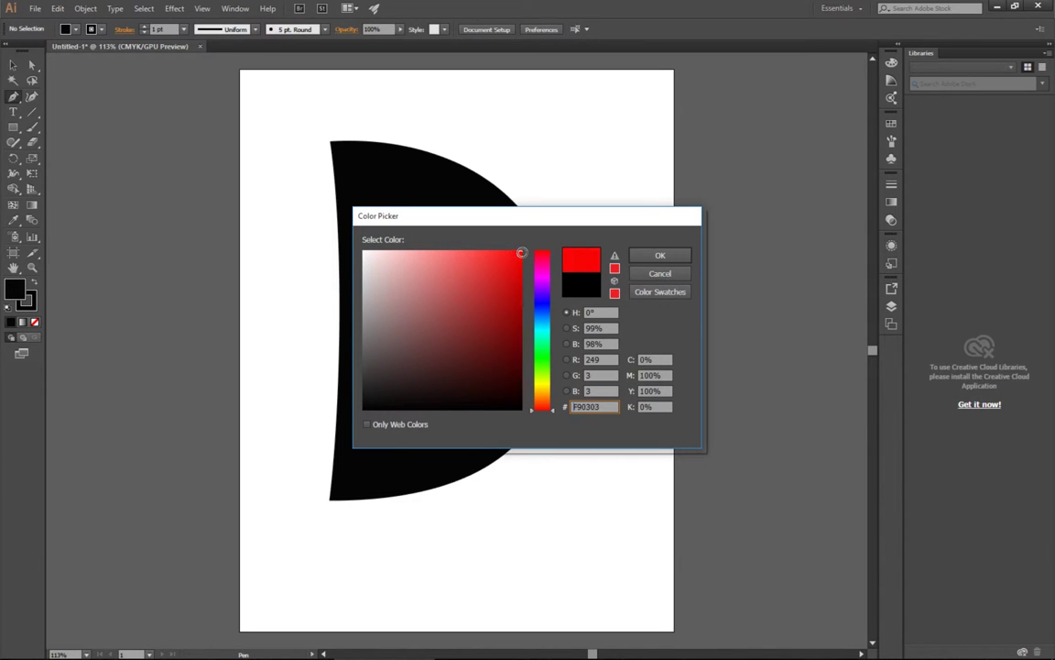
{"action": "left_click", "coordinate": [658, 256]}
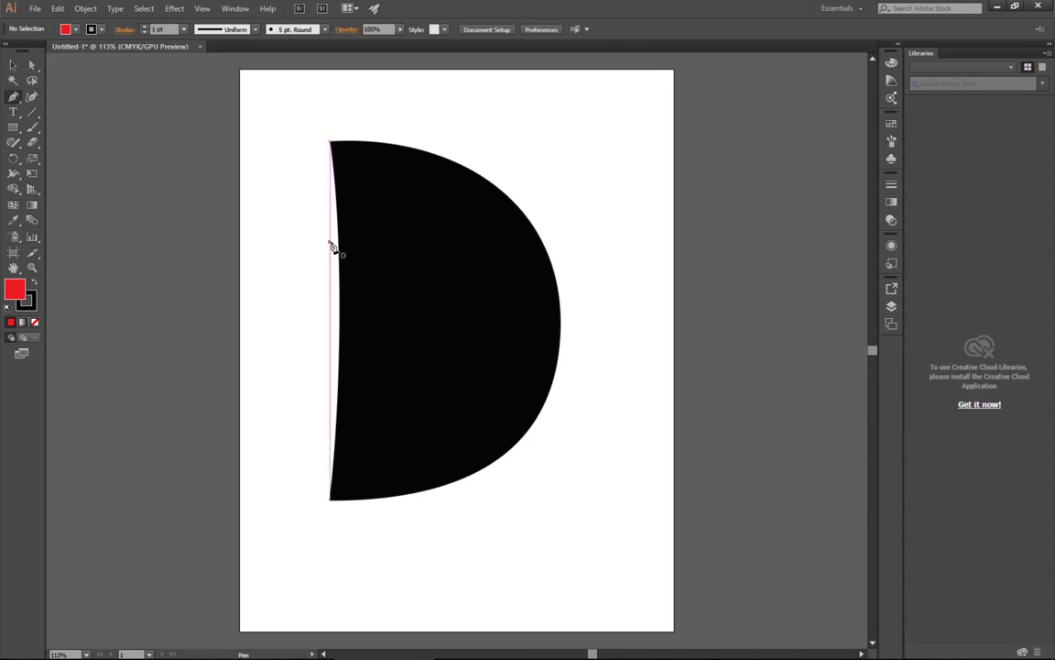
Draw a right-pointing red triangle inside the D, then nudge its lower-left and top points.
{"action": "left_click", "coordinate": [379, 189]}
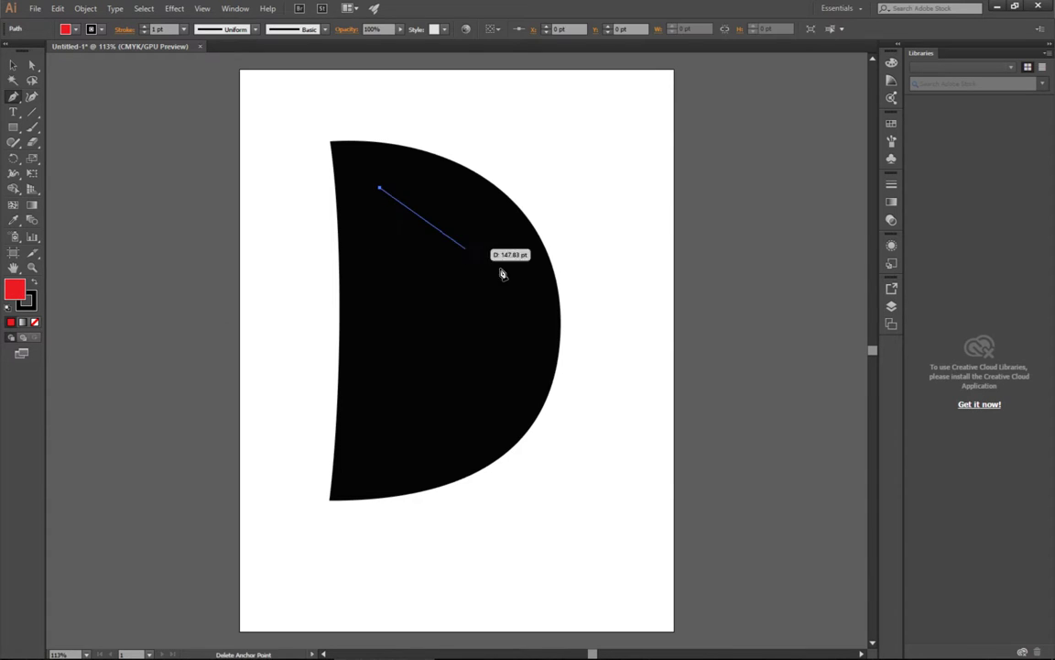
{"action": "left_click", "coordinate": [523, 318]}
{"action": "left_click", "coordinate": [374, 464]}
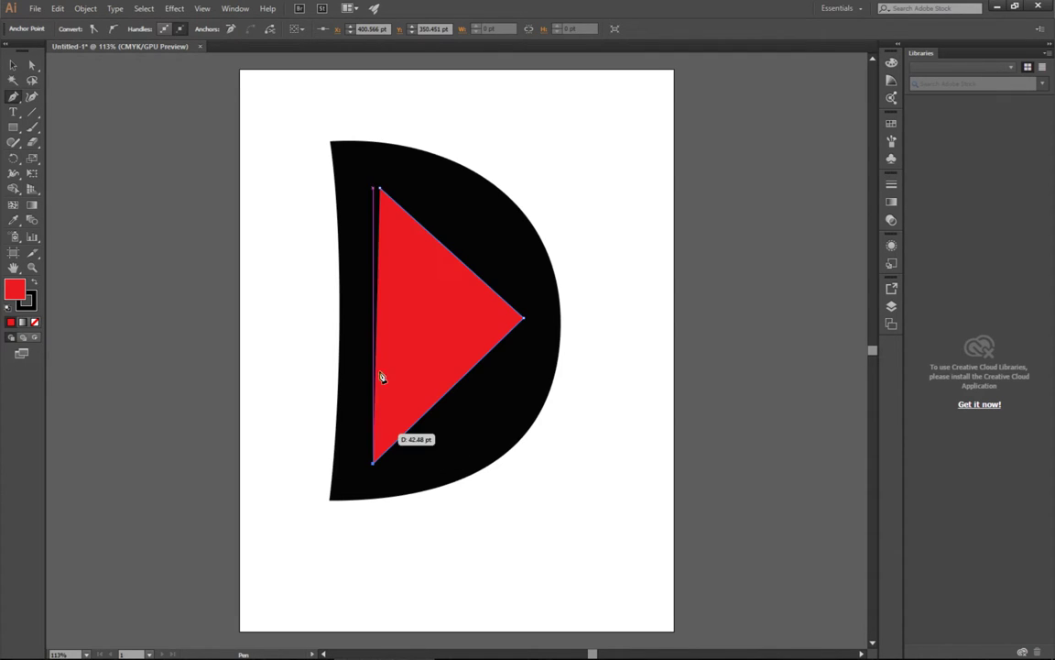
{"action": "left_click", "coordinate": [381, 189]}
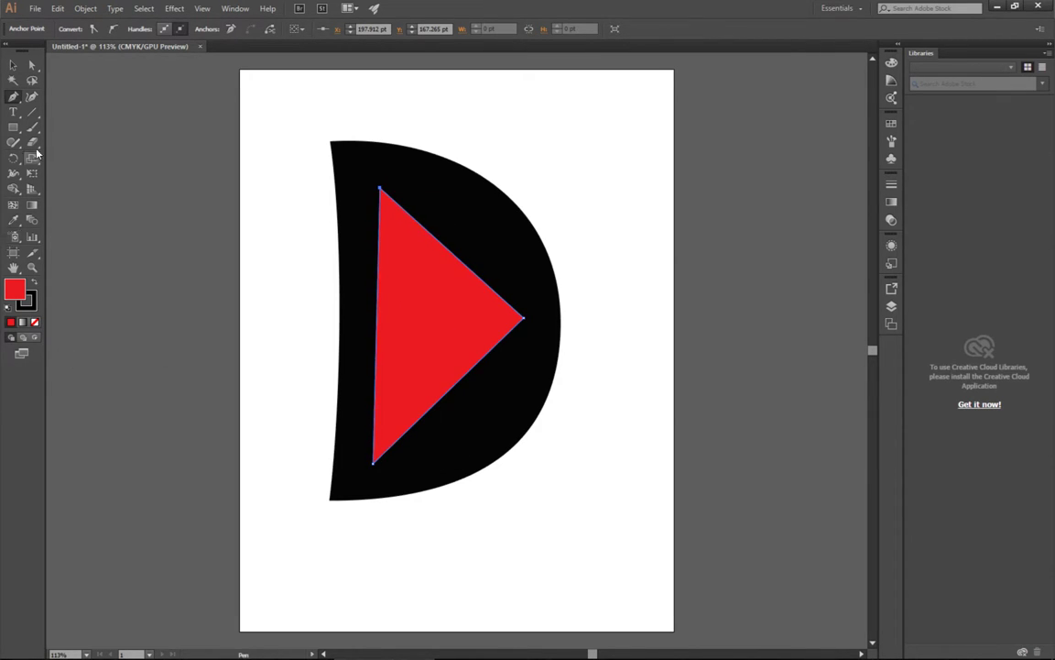
{"action": "left_click", "coordinate": [31, 65]}
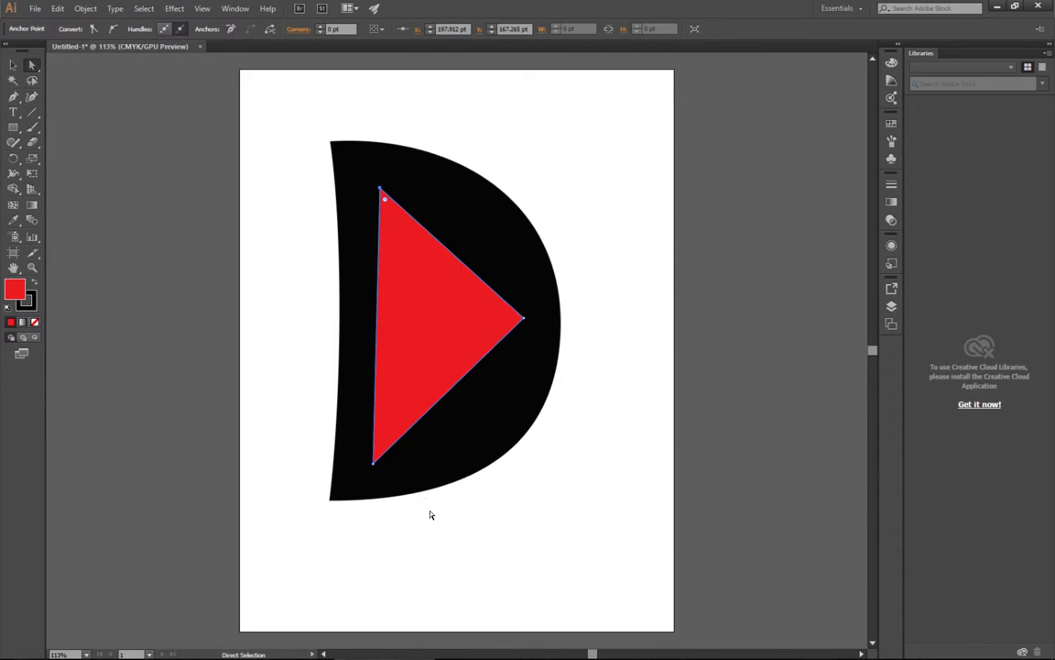
{"action": "left_click_drag", "start_coordinate": [374, 462], "coordinate": [387, 444]}
{"action": "left_click_drag", "start_coordinate": [382, 190], "coordinate": [385, 193]}
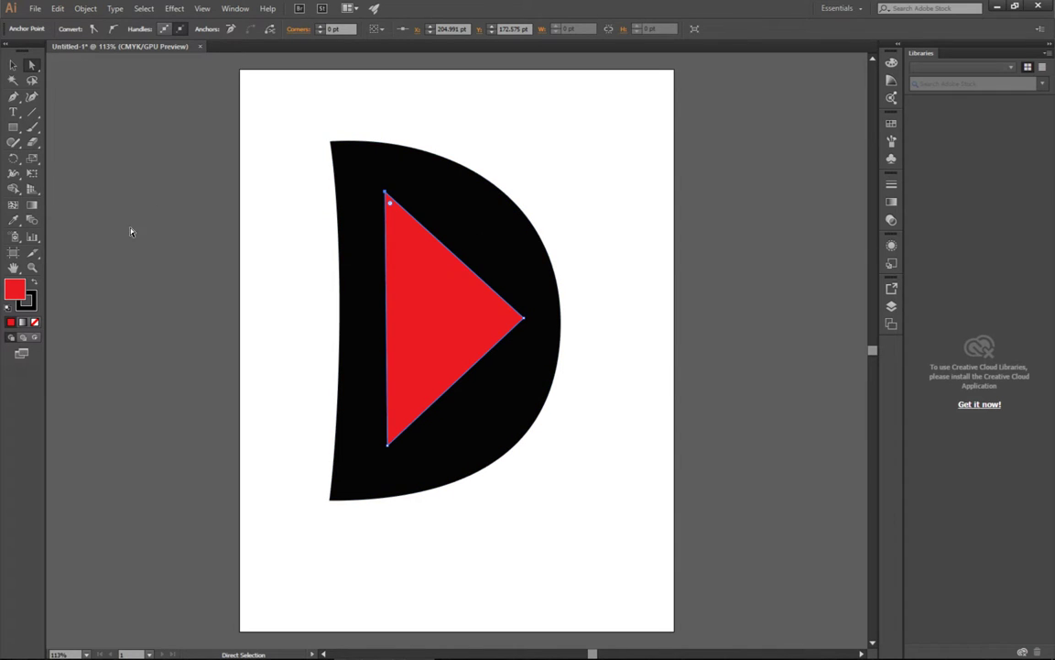
Marquee-select the D and triangle and combine them with Object > Compound Path > Make.
{"action": "left_click", "coordinate": [13, 65]}
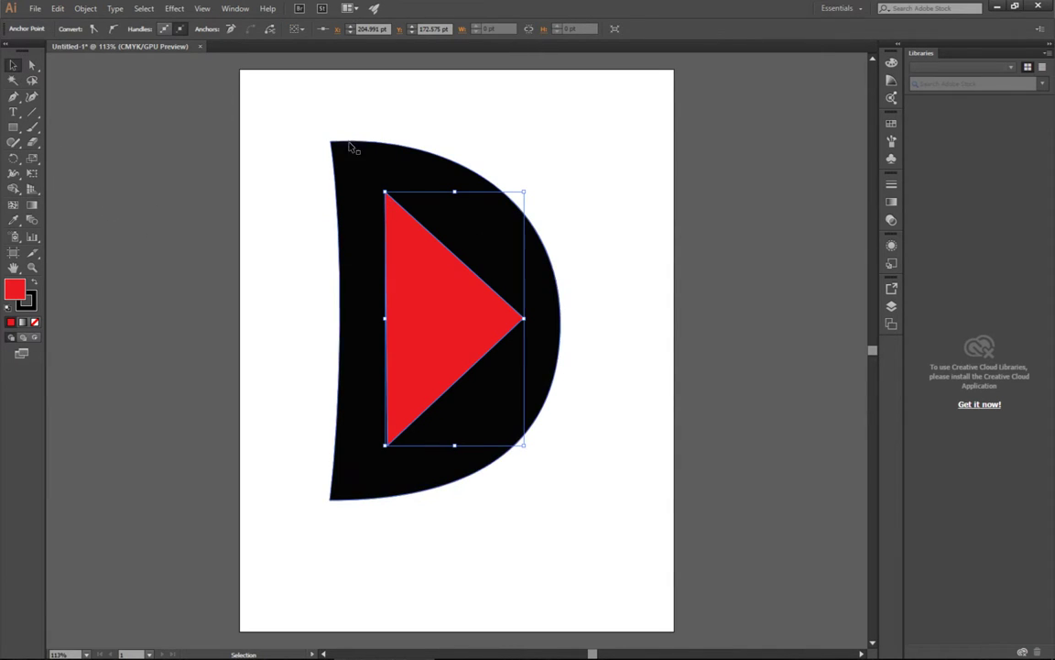
{"action": "left_click_drag", "start_coordinate": [264, 96], "coordinate": [612, 562]}
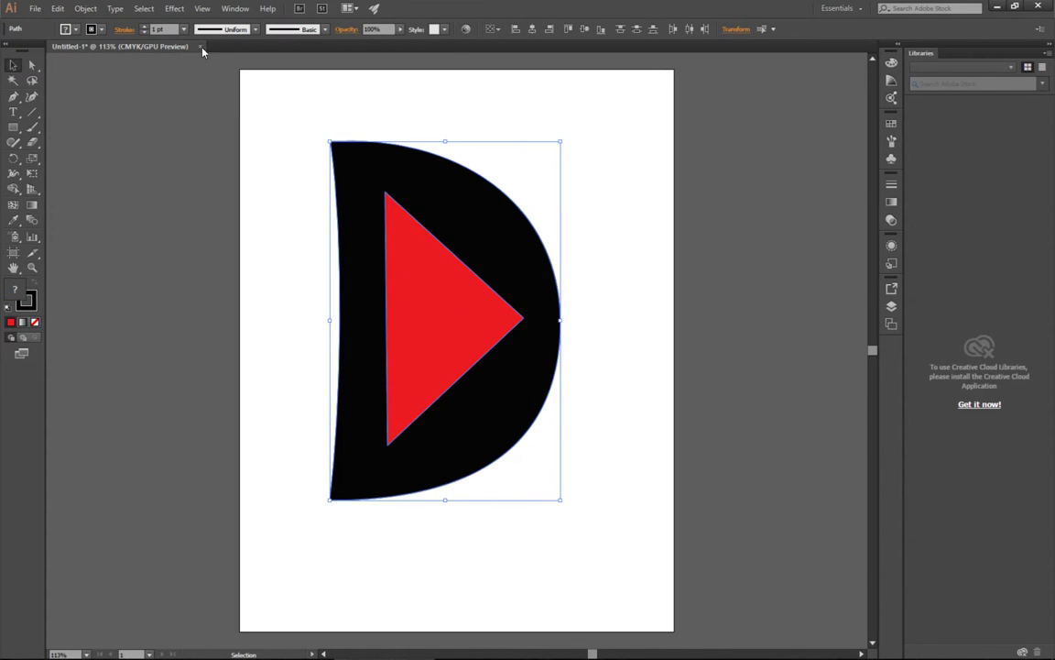
{"action": "left_click", "coordinate": [84, 11]}
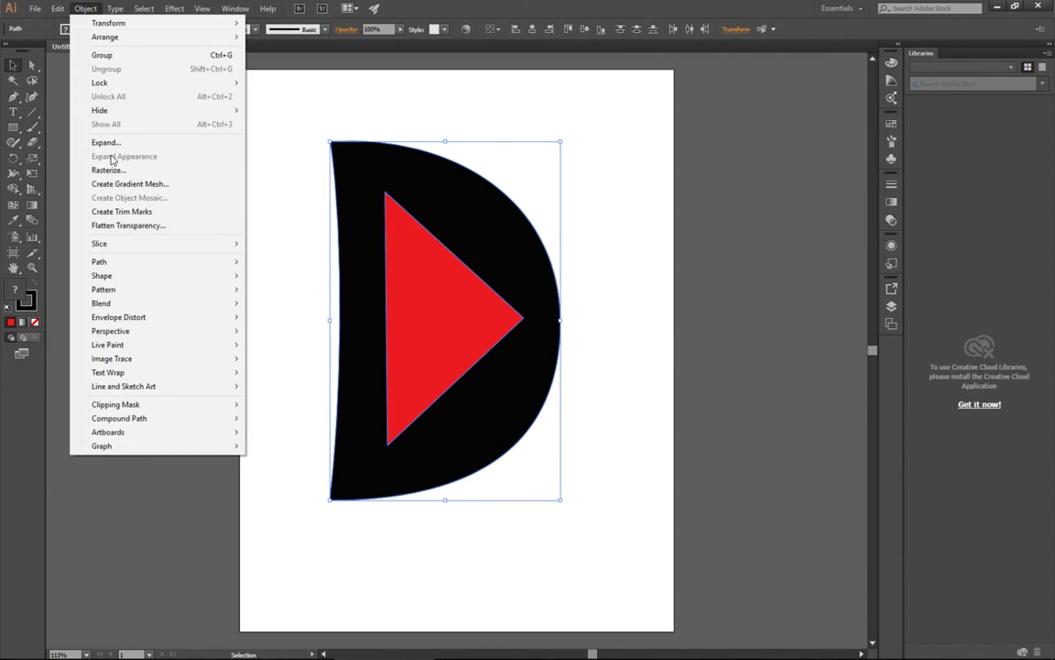
{"action": "mouse_move", "coordinate": [142, 420]}
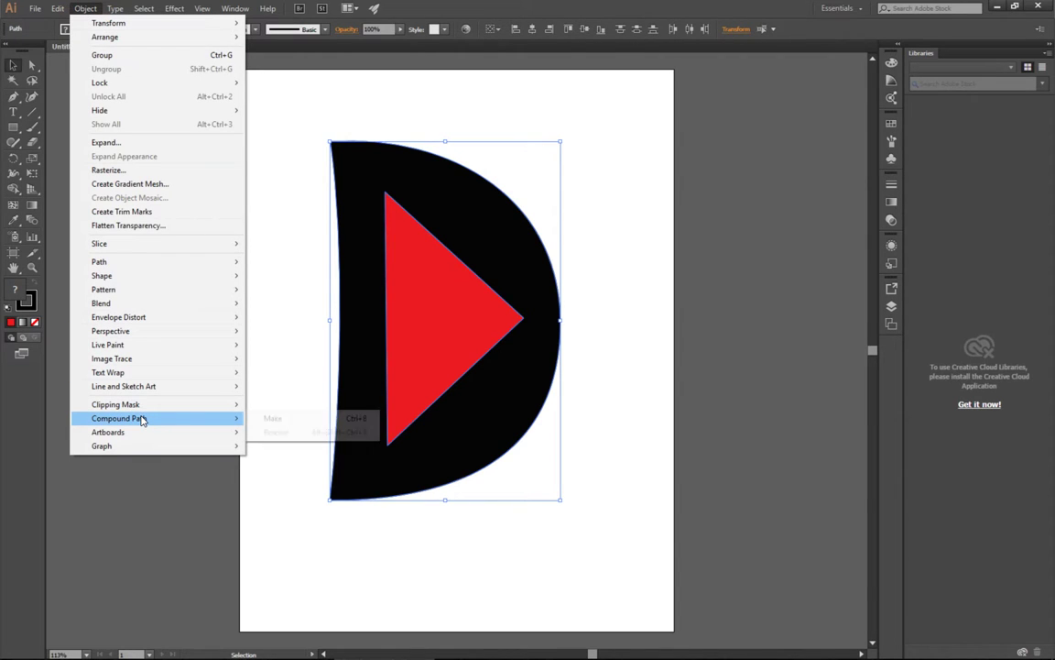
{"action": "left_click", "coordinate": [271, 417]}
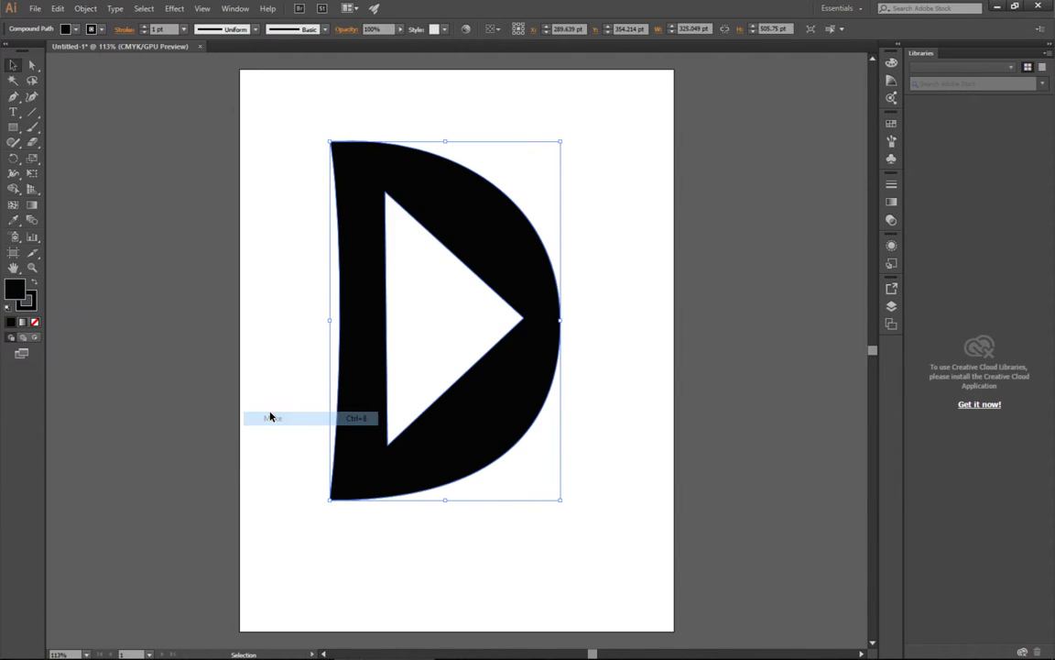
{"action": "left_click", "coordinate": [479, 571]}
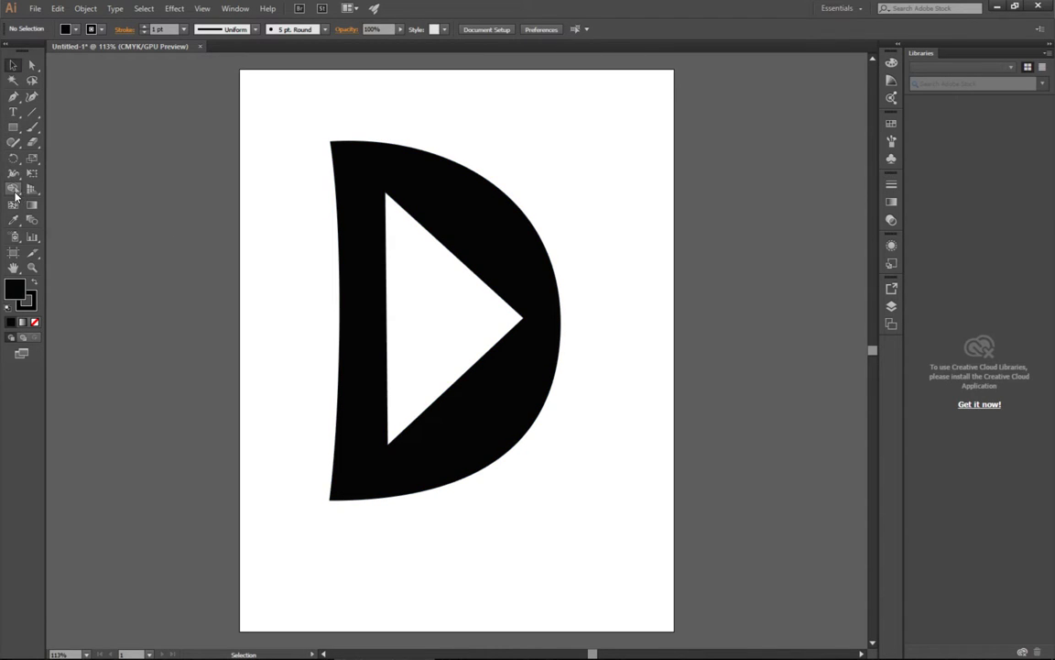
{"action": "left_click", "coordinate": [17, 130]}
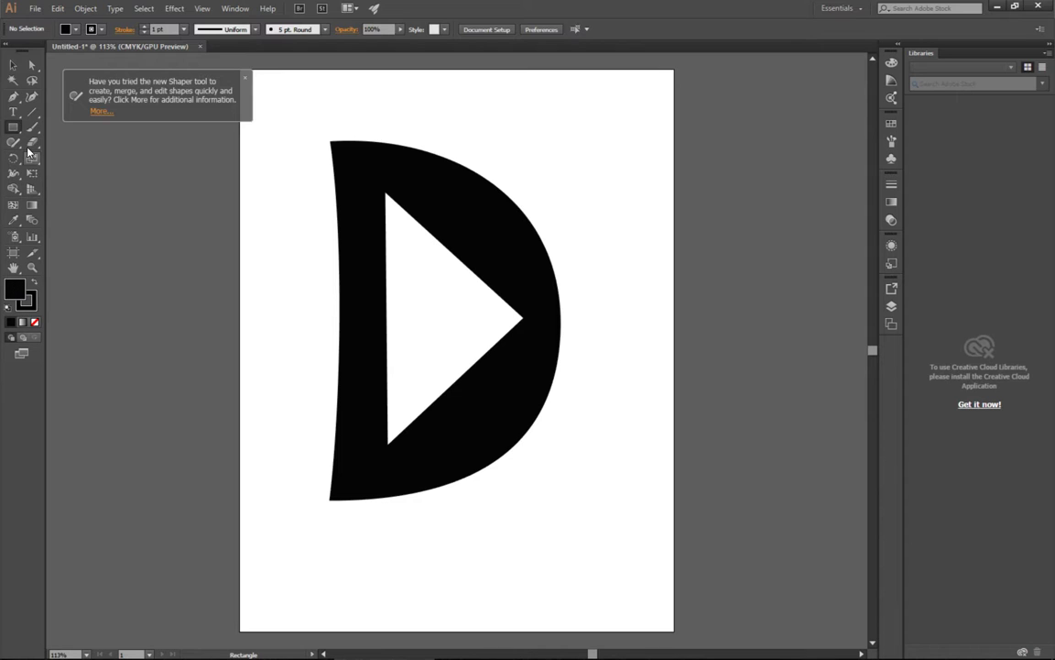
{"action": "double_click", "coordinate": [14, 288]}
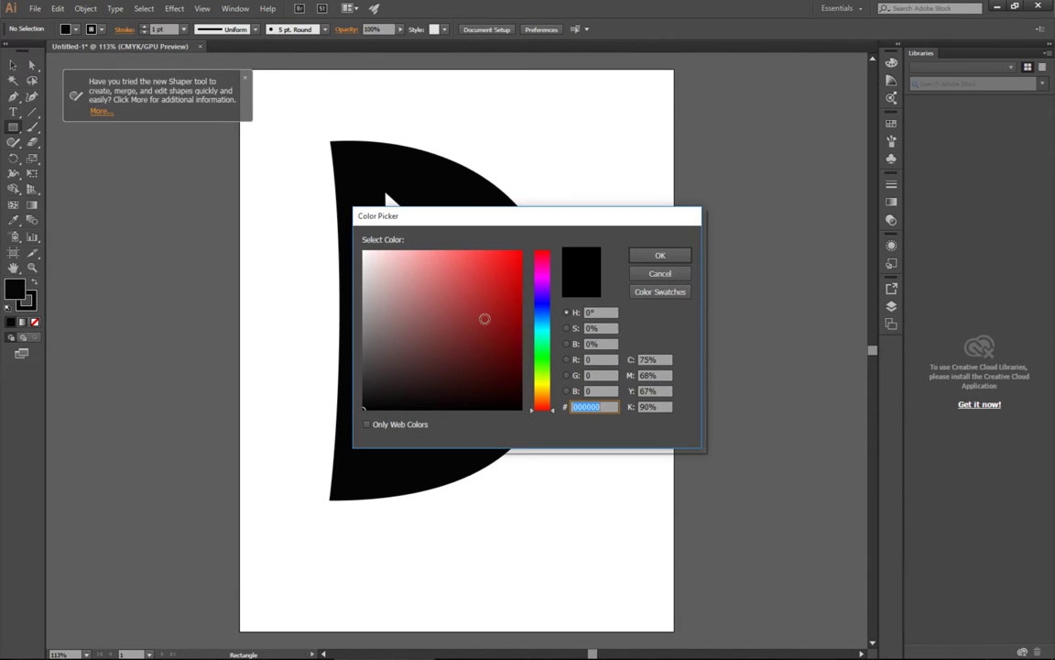
{"action": "left_click_drag", "start_coordinate": [485, 264], "coordinate": [524, 236]}
{"action": "key", "text": "Return"}
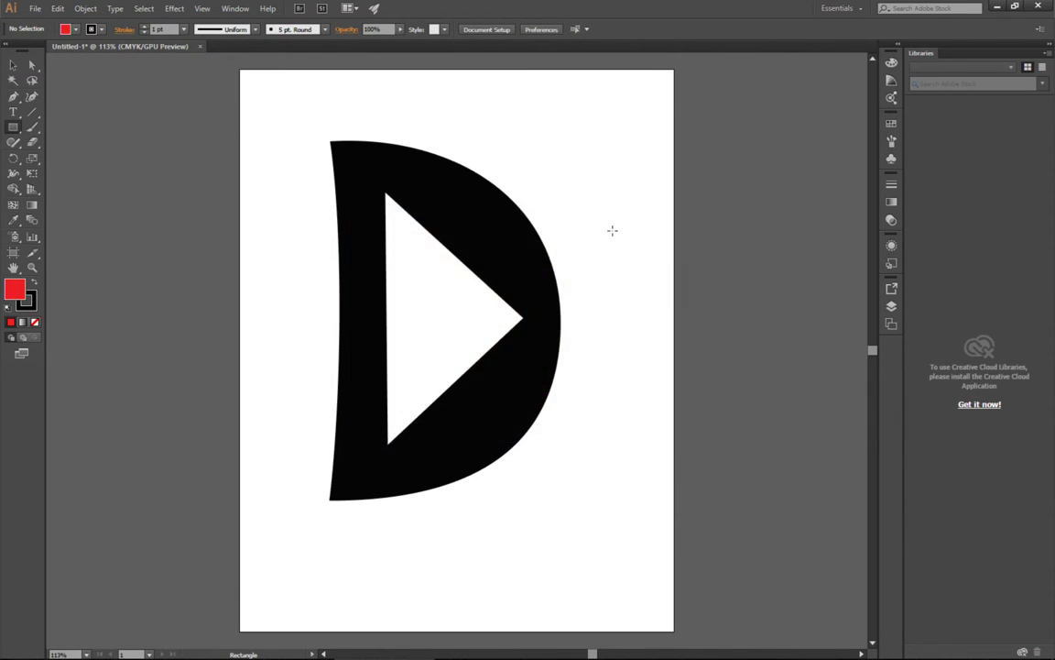
{"action": "left_click_drag", "start_coordinate": [624, 123], "coordinate": [403, 306]}
{"action": "left_click", "coordinate": [13, 65]}
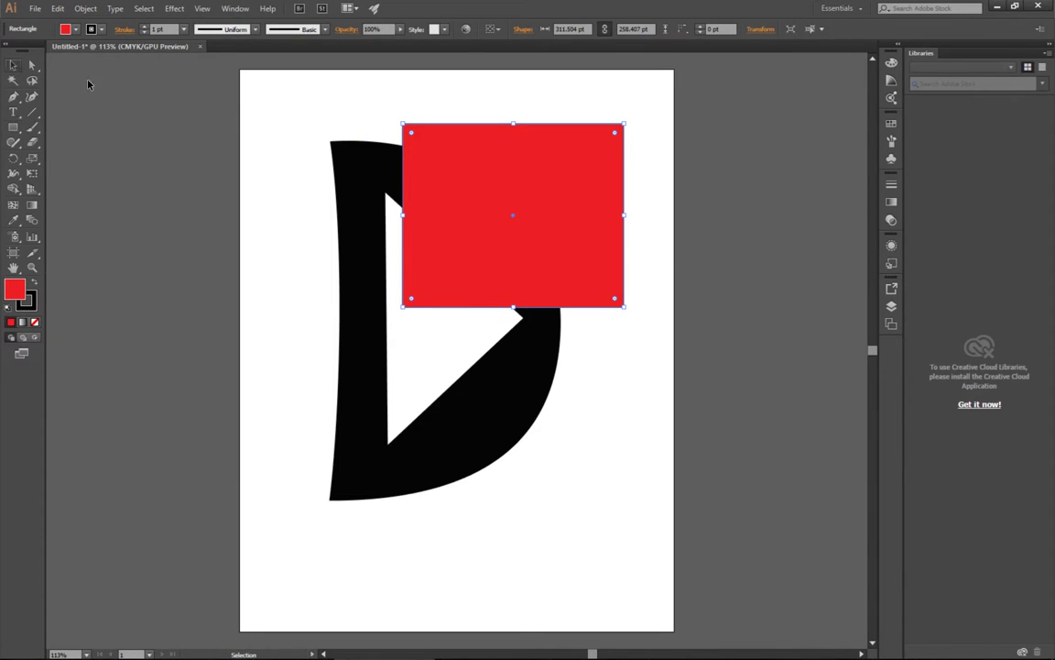
{"action": "right_click", "coordinate": [526, 159]}
{"action": "mouse_move", "coordinate": [600, 335]}
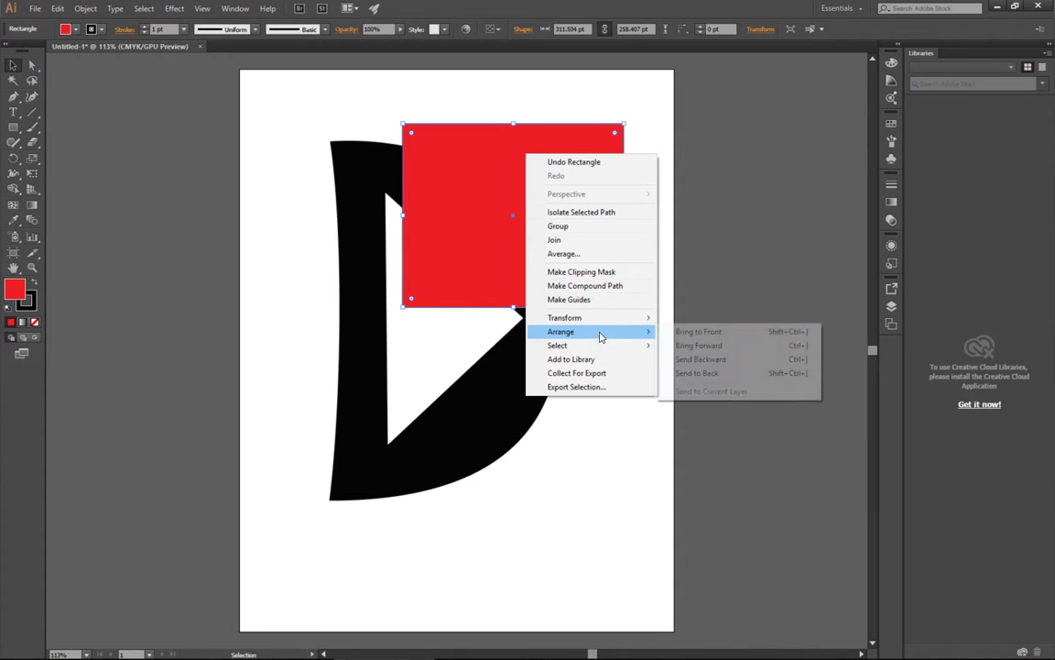
{"action": "left_click", "coordinate": [743, 373]}
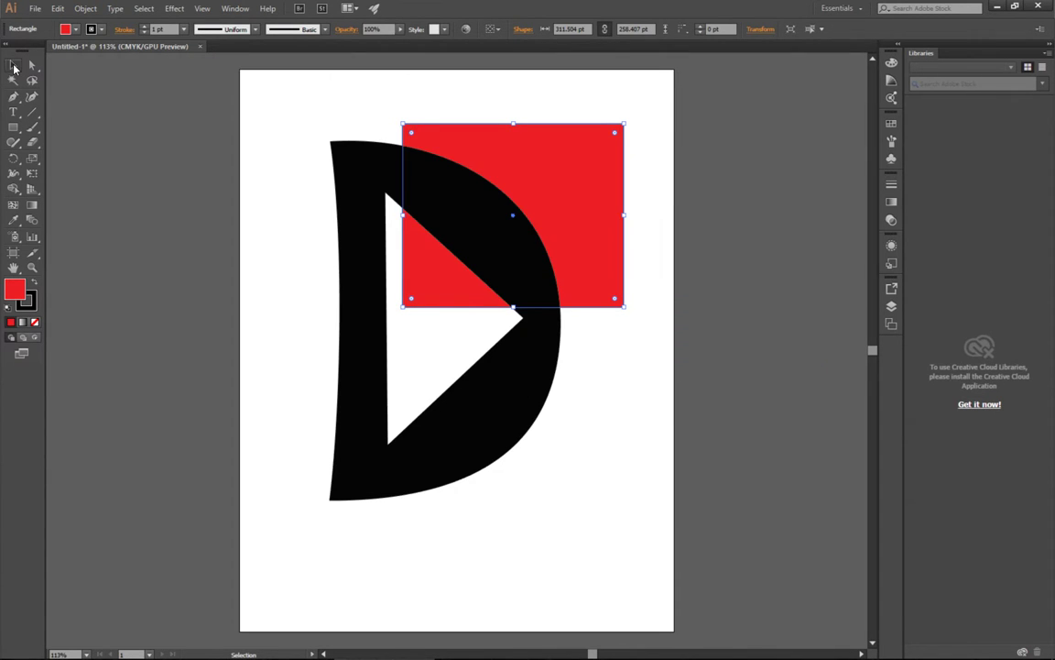
{"action": "left_click_drag", "start_coordinate": [596, 182], "coordinate": [562, 168]}
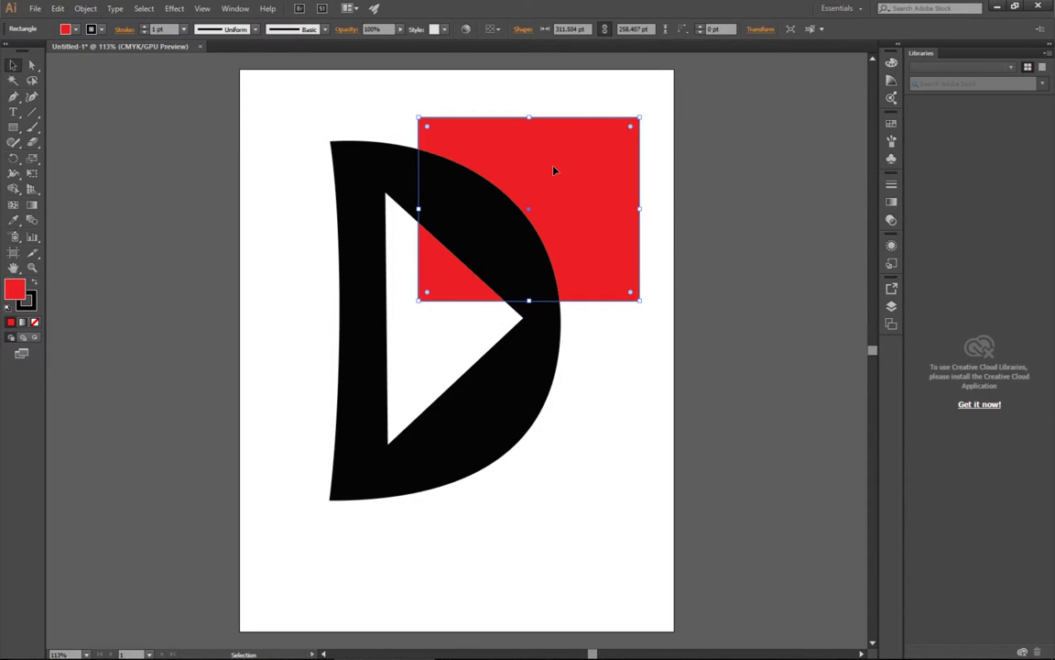
{"action": "key", "text": "a"}
{"action": "left_click_drag", "start_coordinate": [565, 166], "coordinate": [558, 173]}
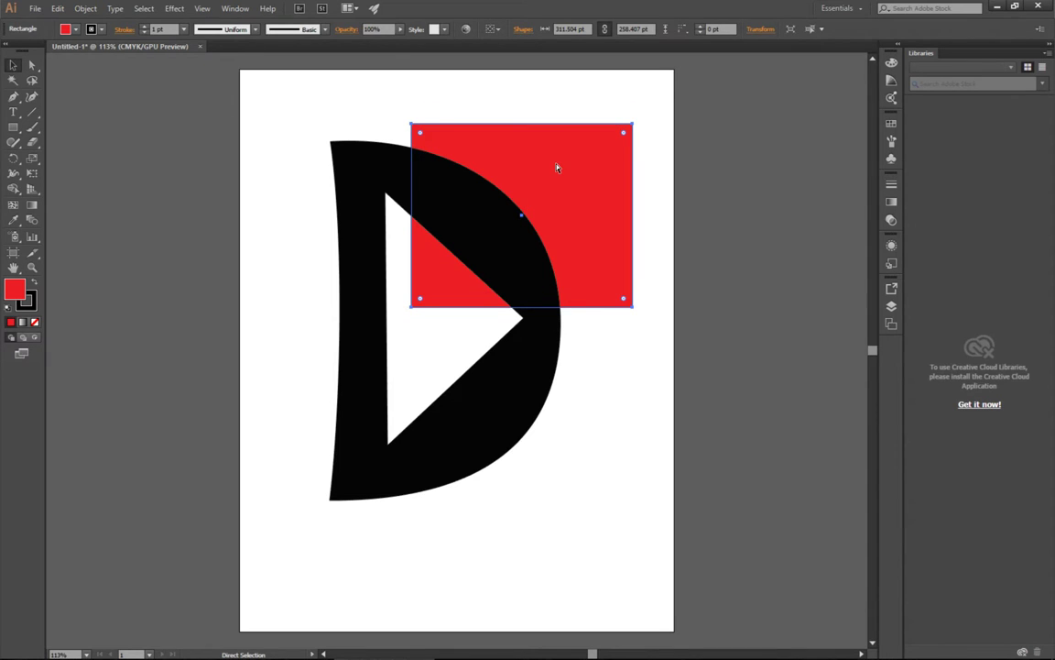
{"action": "key", "text": "ctrl+shift+bracketright"}
Delete the red rectangle and undo back to the separate D and red triangle.
{"action": "key", "text": "Delete"}
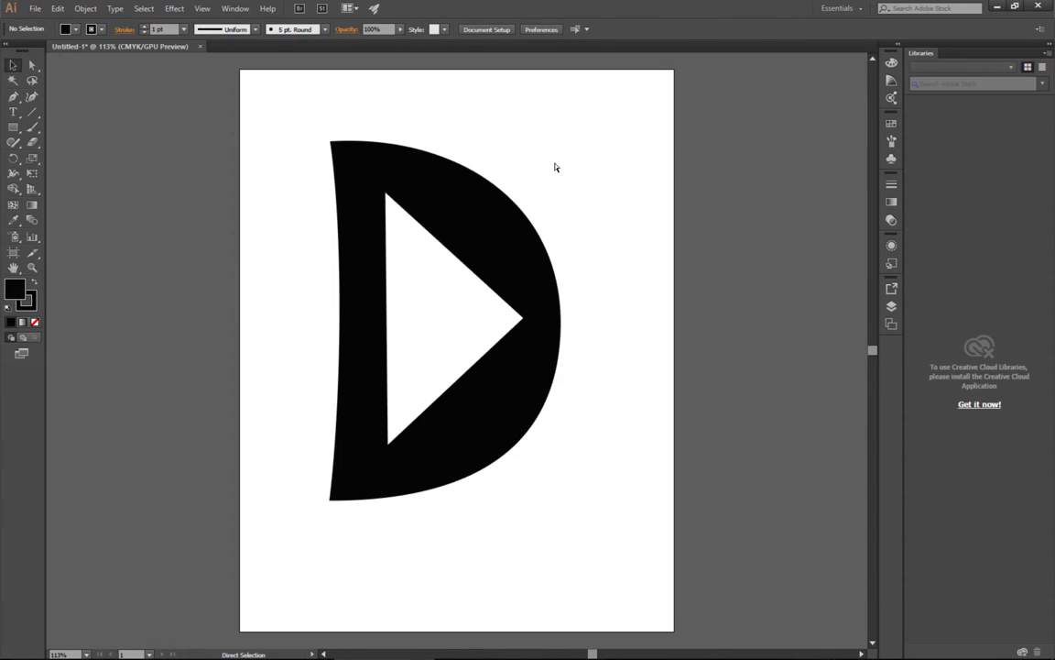
{"action": "key", "text": "ctrl+z"}
{"action": "key", "text": "v"}
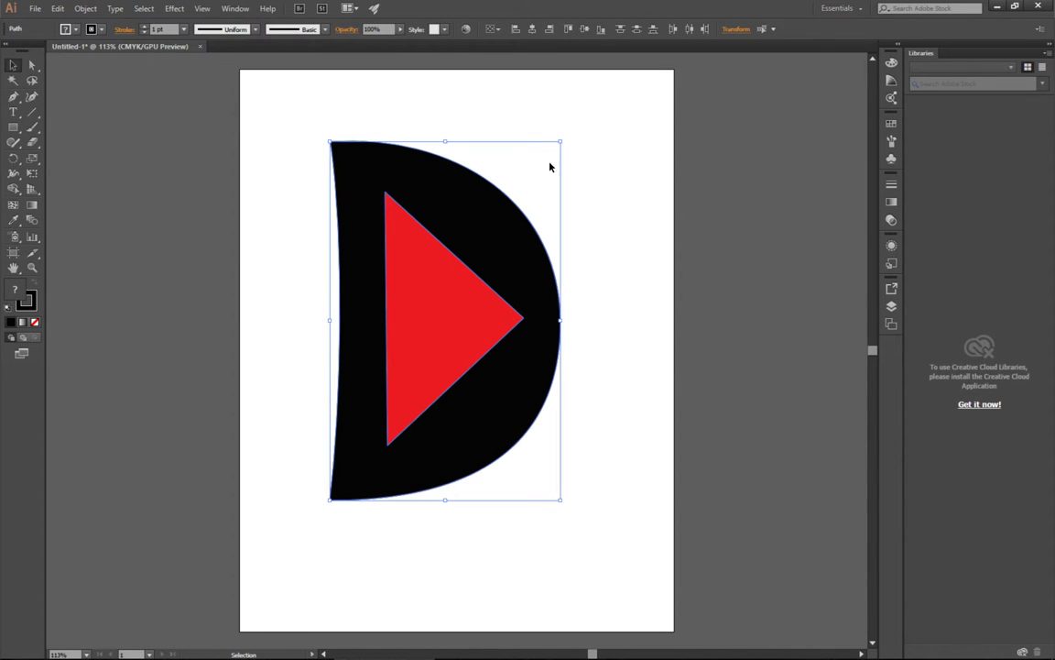
Select only the triangle and set its fill to near-white F4F2F2.
{"action": "left_click", "coordinate": [462, 301]}
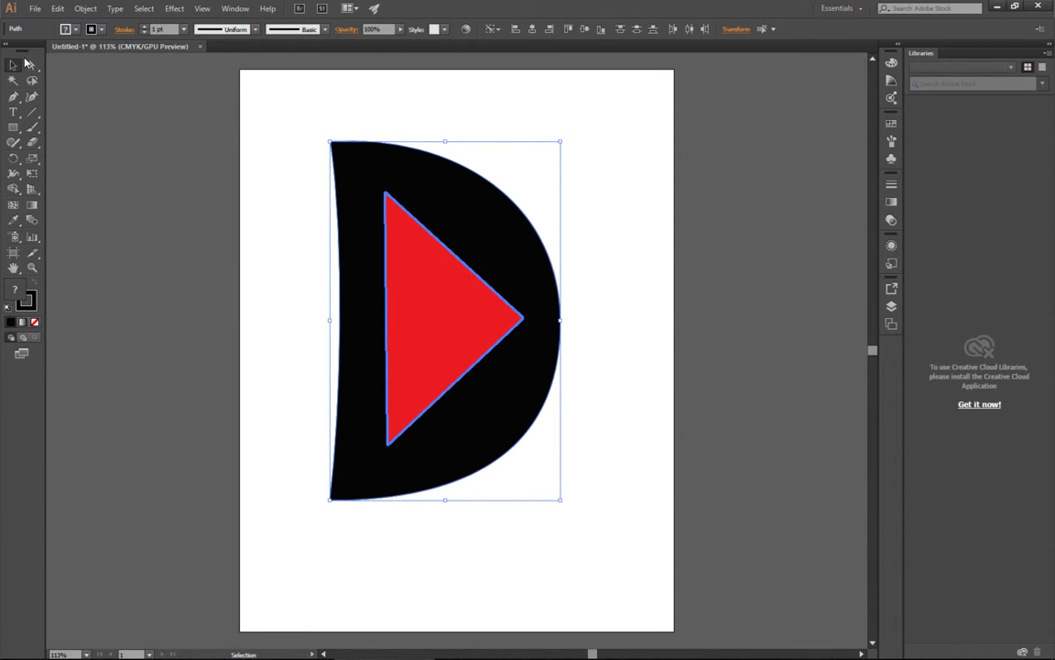
{"action": "left_click", "coordinate": [297, 104]}
{"action": "left_click", "coordinate": [442, 313]}
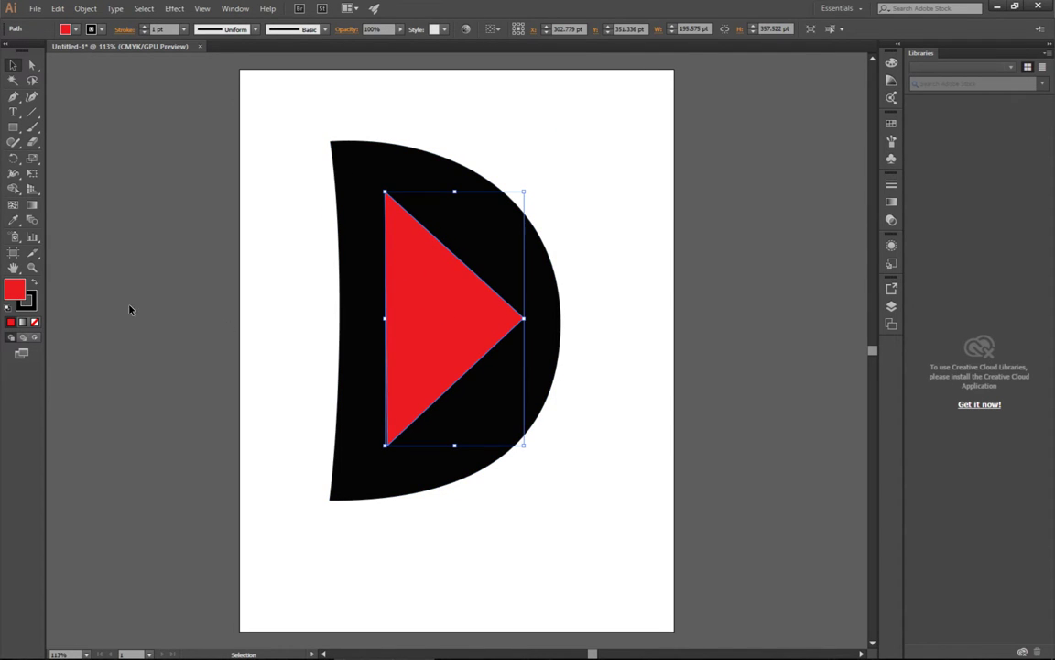
{"action": "double_click", "coordinate": [15, 290]}
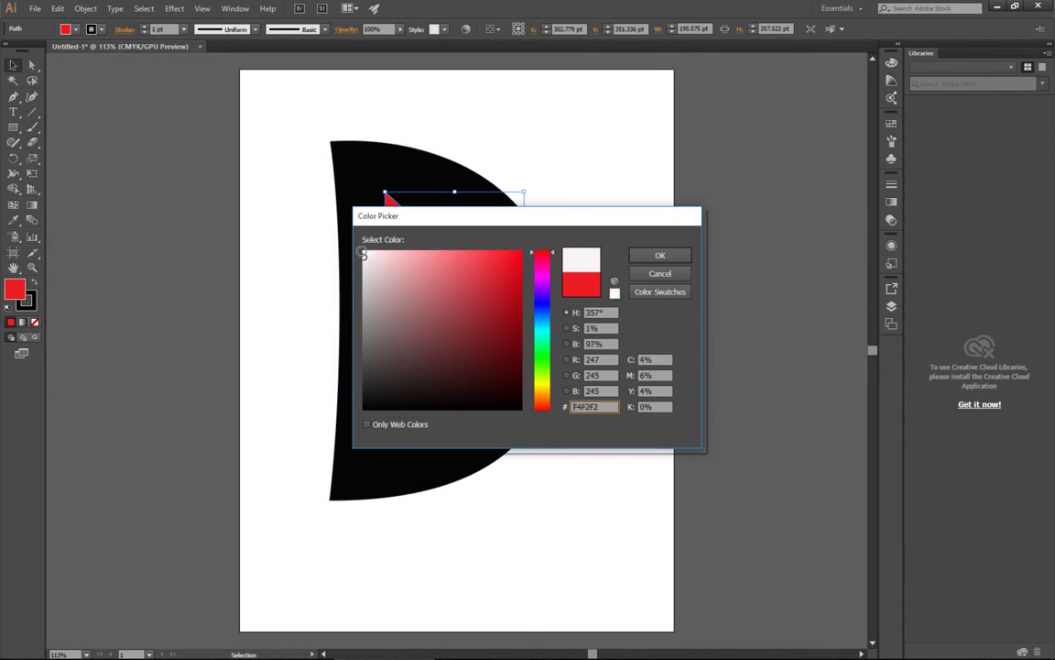
{"action": "key", "text": "Return"}
{"action": "left_click", "coordinate": [638, 144]}
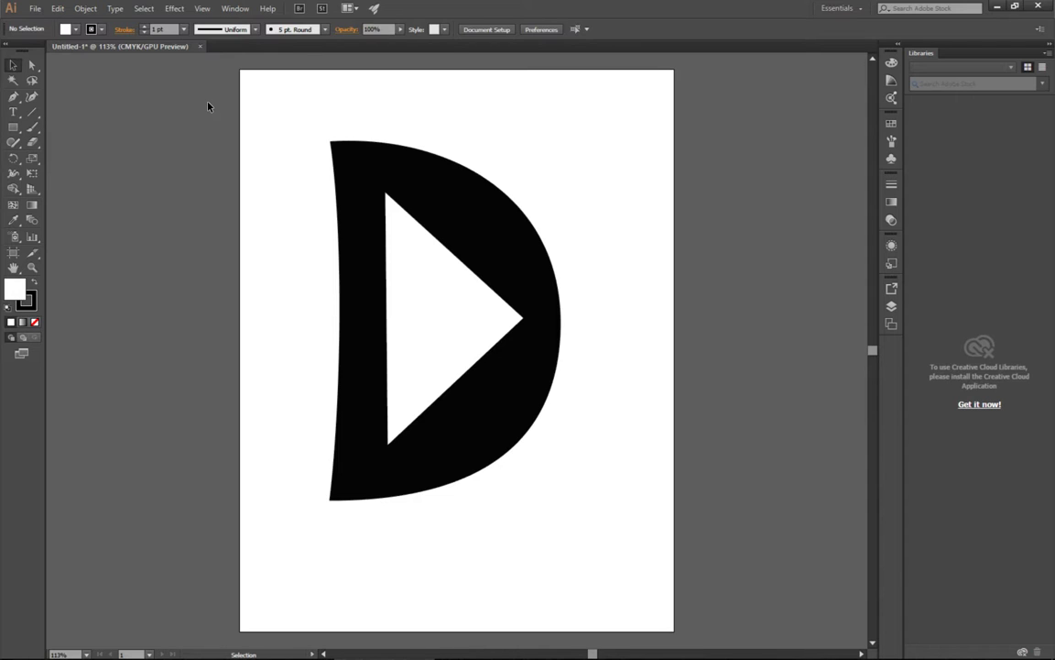
Draw a bright red rectangle over the top right of the D.
{"action": "left_click", "coordinate": [18, 130]}
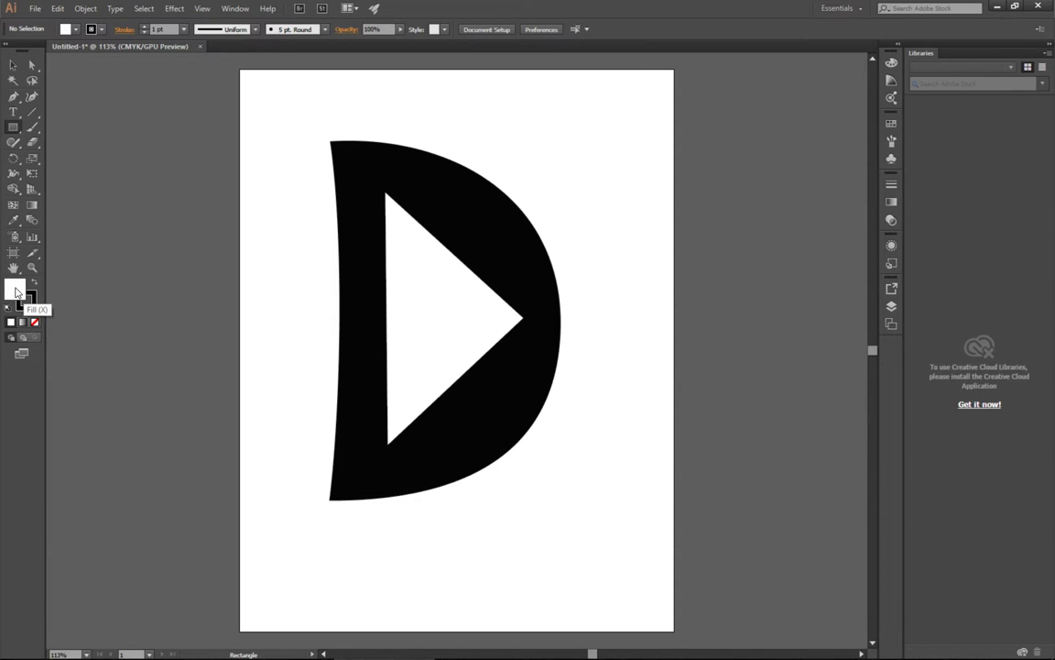
{"action": "double_click", "coordinate": [16, 292]}
{"action": "left_click", "coordinate": [521, 252]}
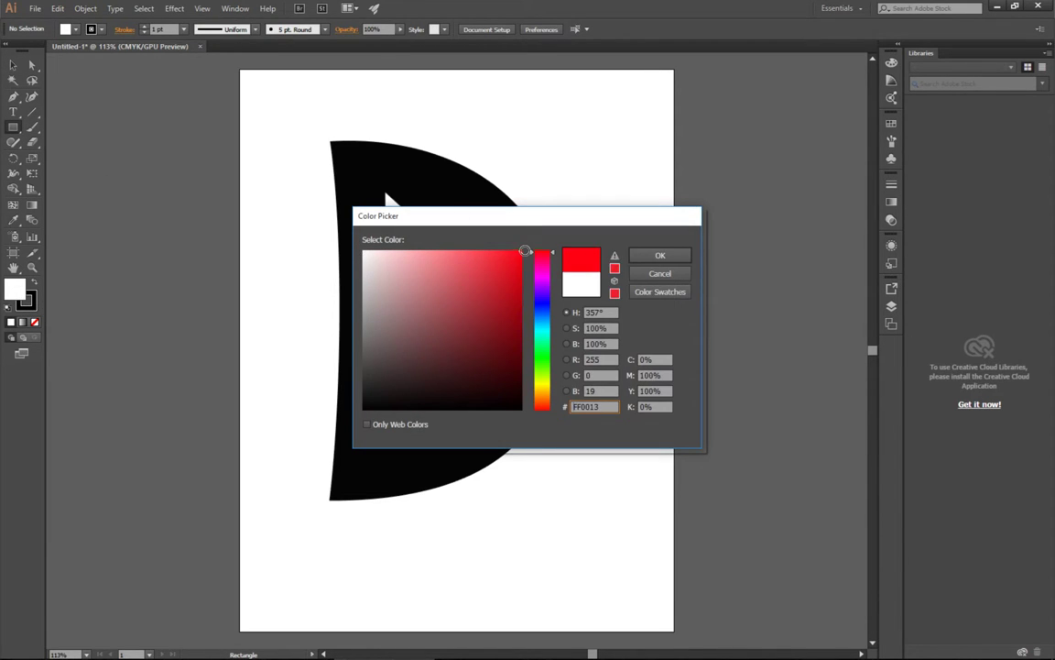
{"action": "left_click", "coordinate": [656, 260]}
{"action": "left_click_drag", "start_coordinate": [652, 123], "coordinate": [414, 289]}
Send the red rectangle behind the D with Arrange > Send to Back.
{"action": "key", "text": "v"}
{"action": "right_click", "coordinate": [545, 154]}
{"action": "mouse_move", "coordinate": [600, 328]}
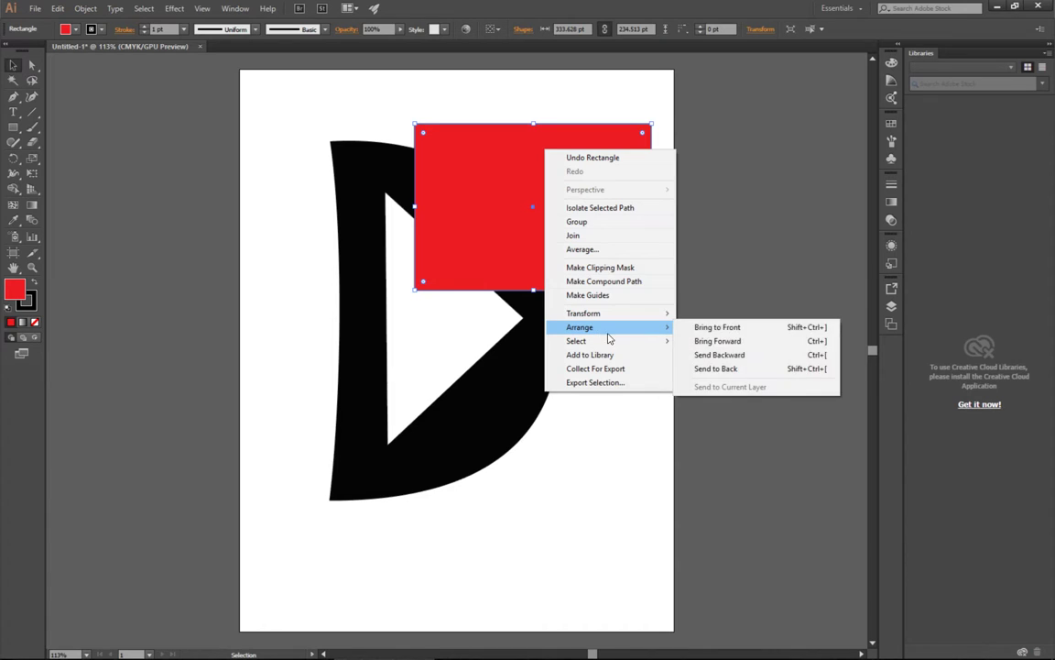
{"action": "left_click", "coordinate": [730, 366]}
{"action": "left_click", "coordinate": [282, 120]}
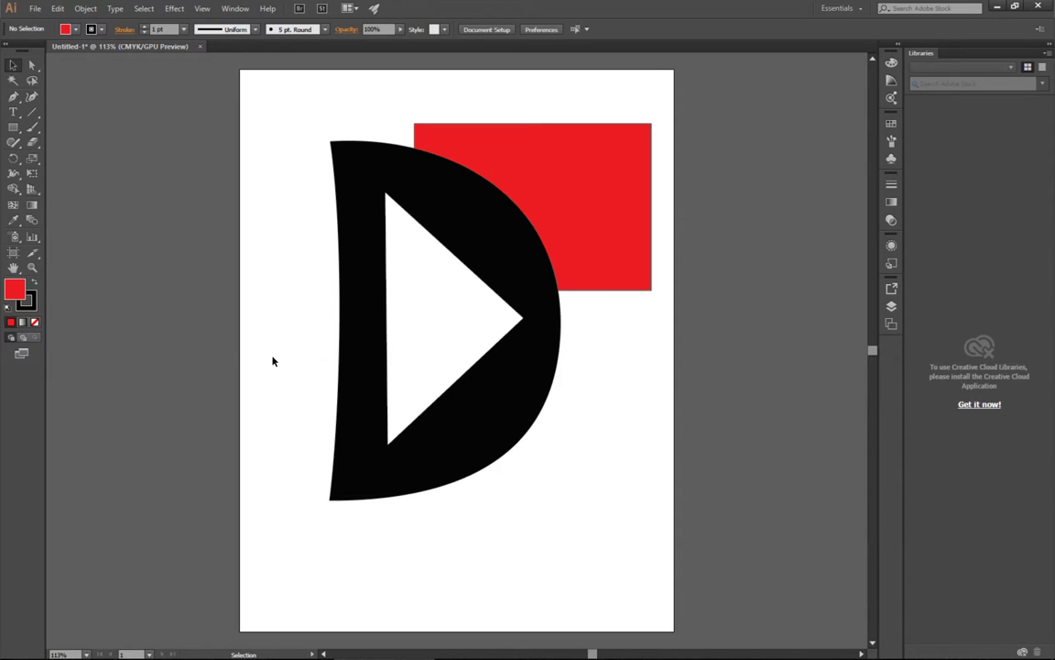
Select the D and its triangle and make them a compound path.
{"action": "left_click_drag", "start_coordinate": [265, 376], "coordinate": [558, 523]}
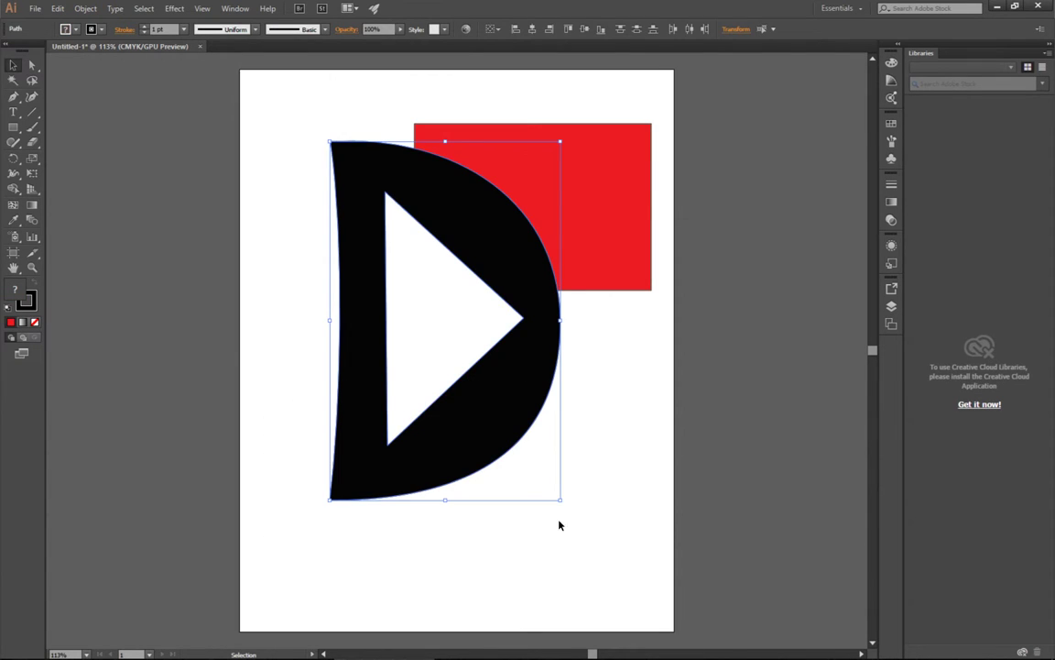
{"action": "left_click", "coordinate": [85, 8]}
{"action": "mouse_move", "coordinate": [165, 420]}
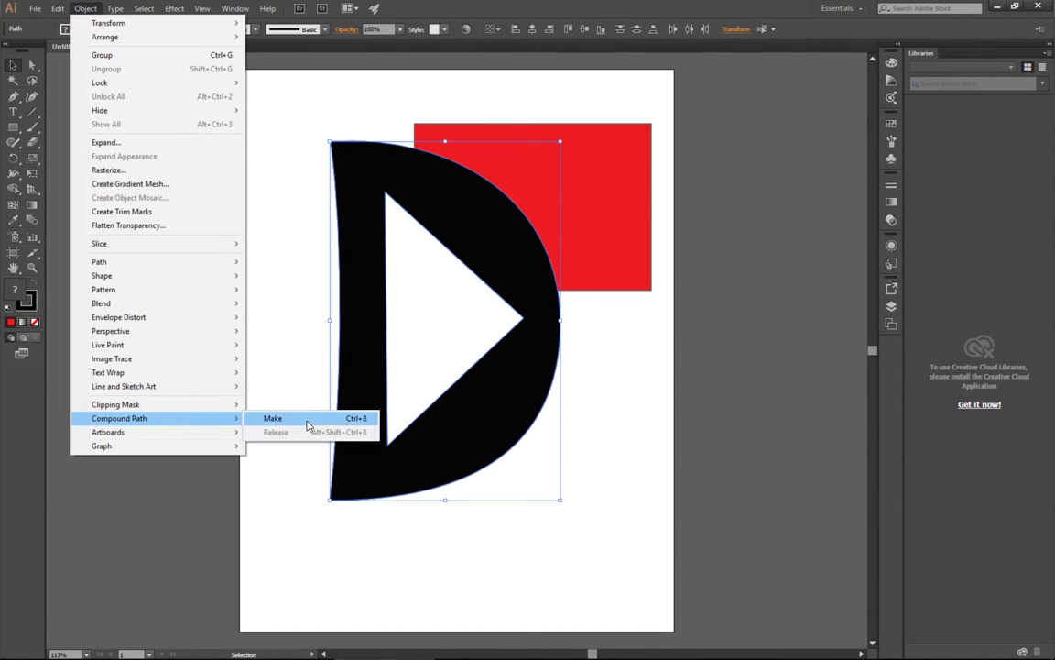
{"action": "left_click", "coordinate": [280, 420]}
{"action": "left_click", "coordinate": [649, 433]}
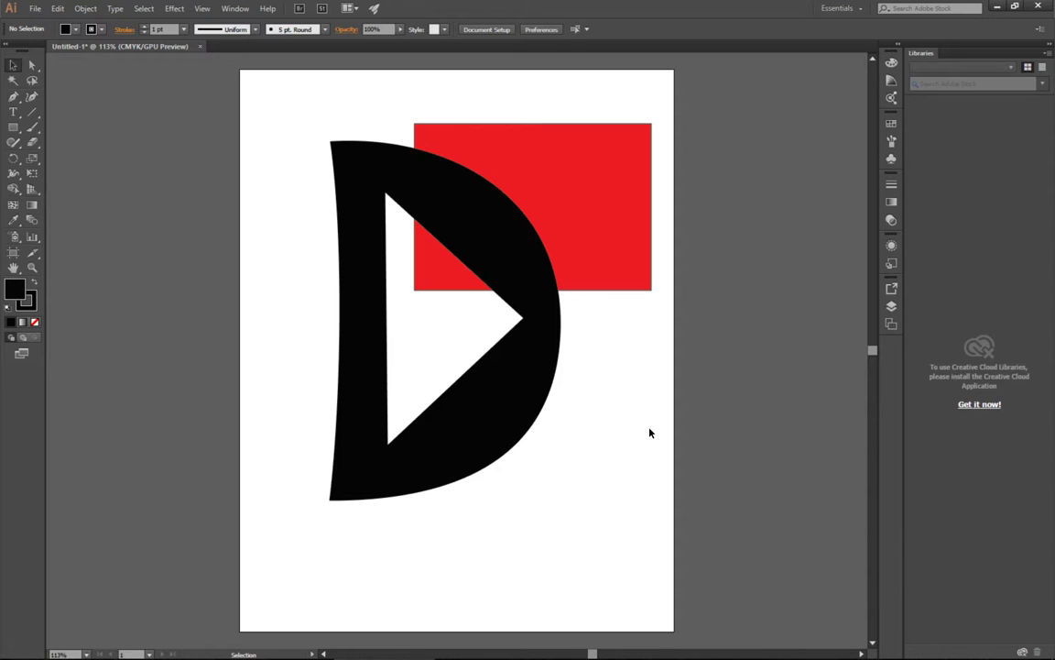
Scale the black D down and move it to the artboard's top-left corner.
{"action": "left_click", "coordinate": [451, 431]}
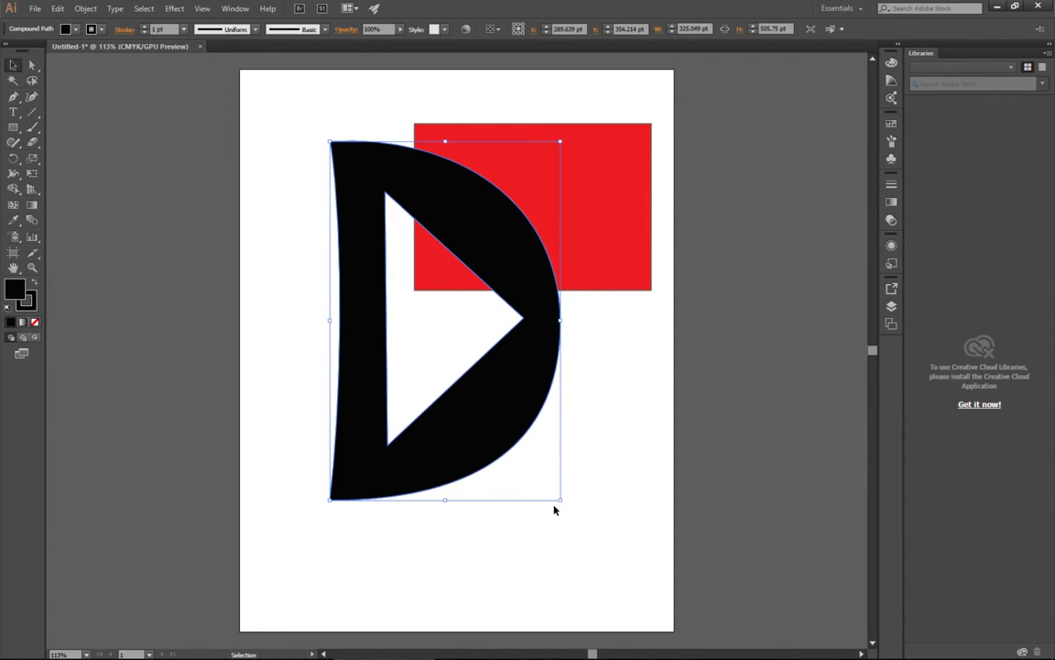
{"action": "left_click_drag", "start_coordinate": [562, 501], "coordinate": [475, 384]}
{"action": "left_click_drag", "start_coordinate": [430, 319], "coordinate": [338, 279]}
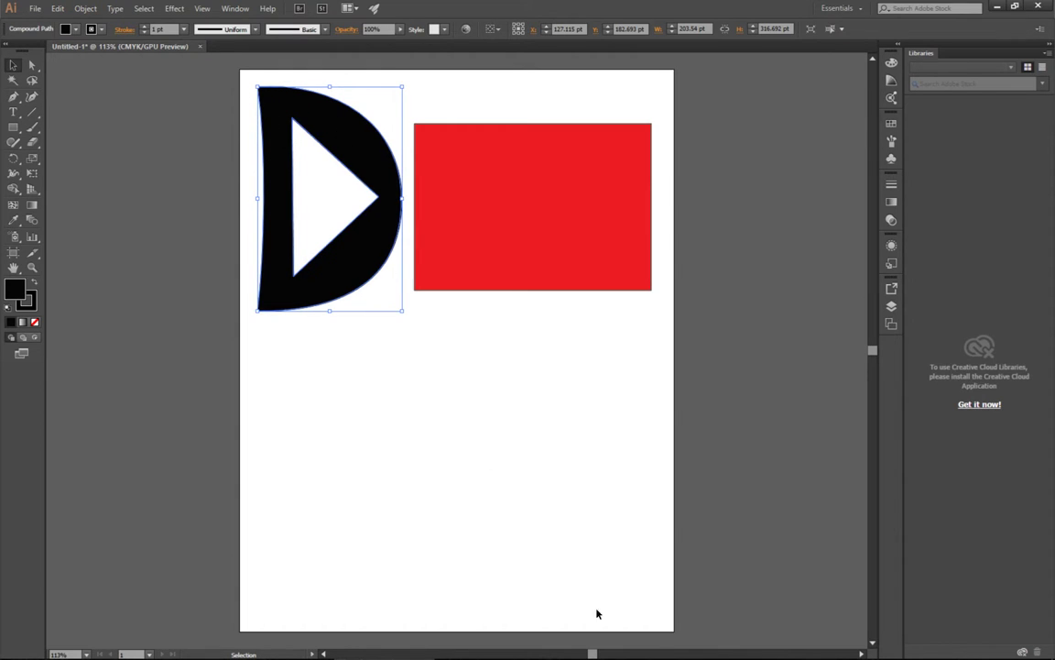
{"action": "mouse_move", "coordinate": [595, 656]}
Draw a new larger D outline below the first, with a curved bowl and inner counter.
{"action": "left_click", "coordinate": [12, 98]}
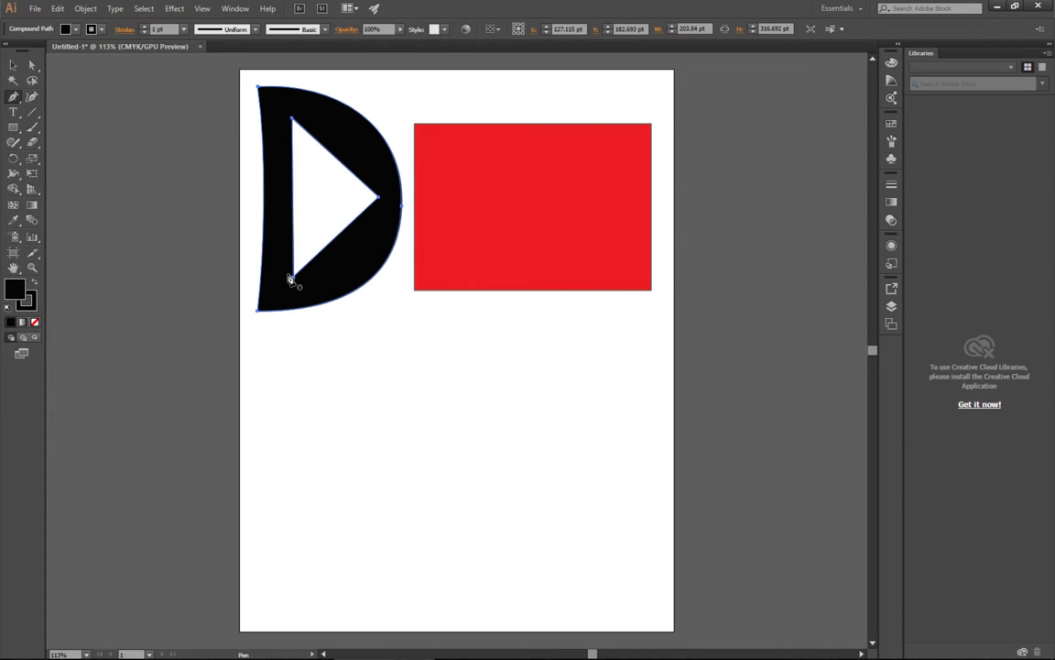
{"action": "left_click", "coordinate": [355, 350]}
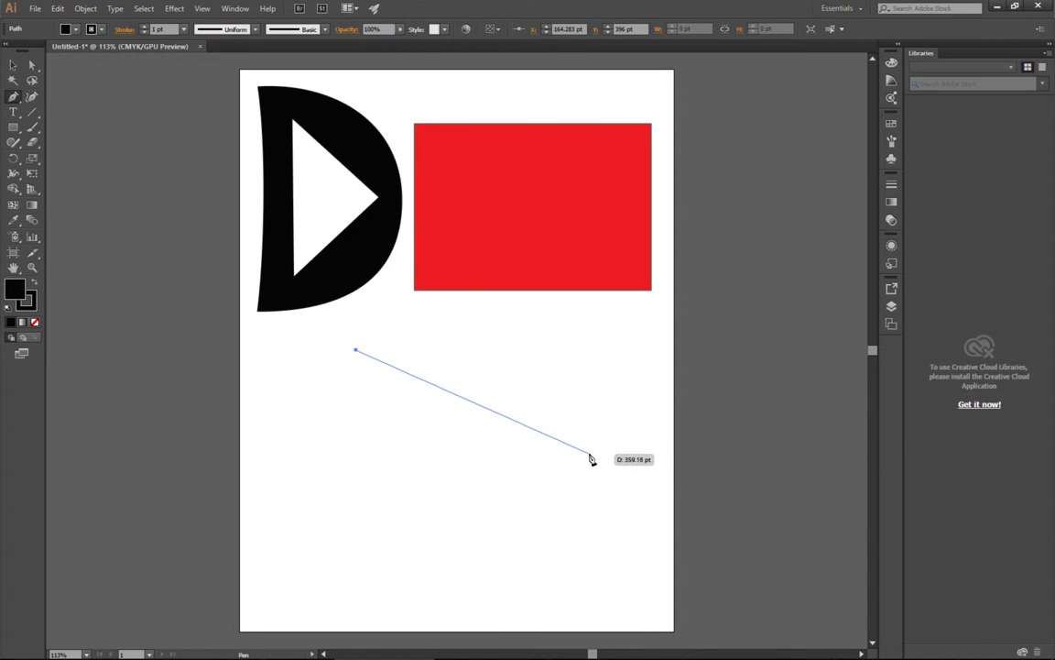
{"action": "left_click_drag", "start_coordinate": [589, 453], "coordinate": [598, 524]}
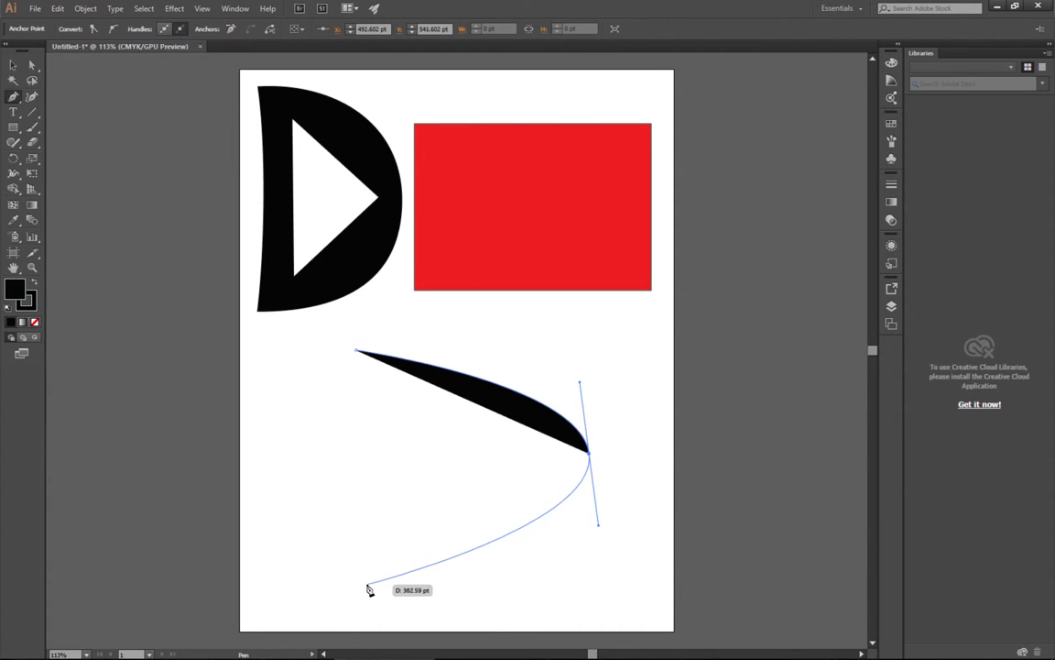
{"action": "left_click_drag", "start_coordinate": [356, 585], "coordinate": [312, 586]}
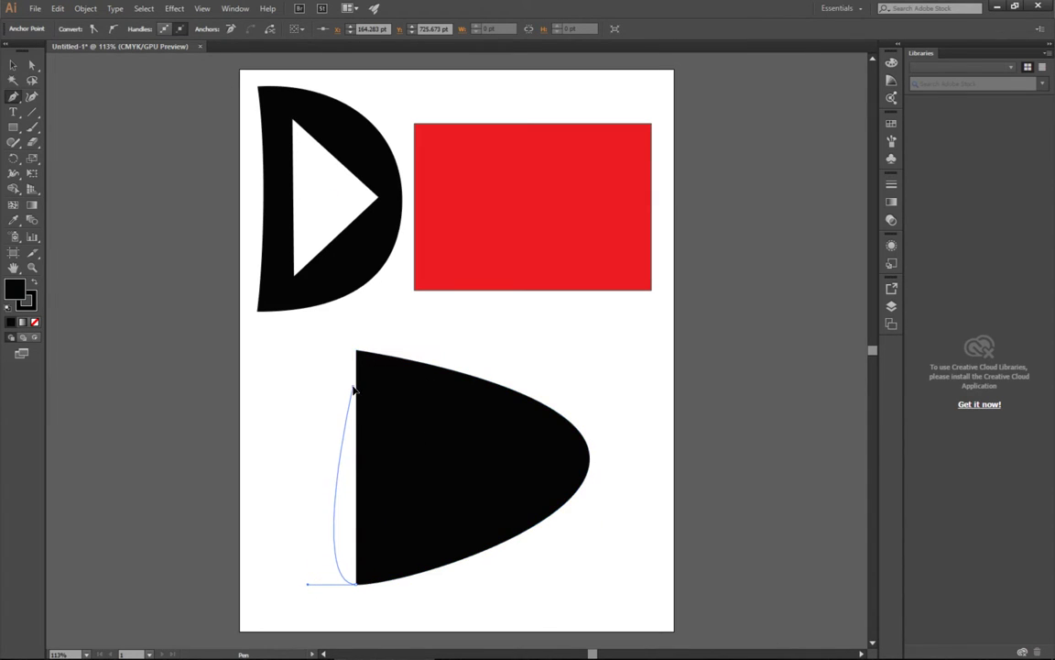
{"action": "left_click_drag", "start_coordinate": [355, 391], "coordinate": [386, 393]}
{"action": "left_click", "coordinate": [383, 388]}
{"action": "left_click", "coordinate": [378, 551]}
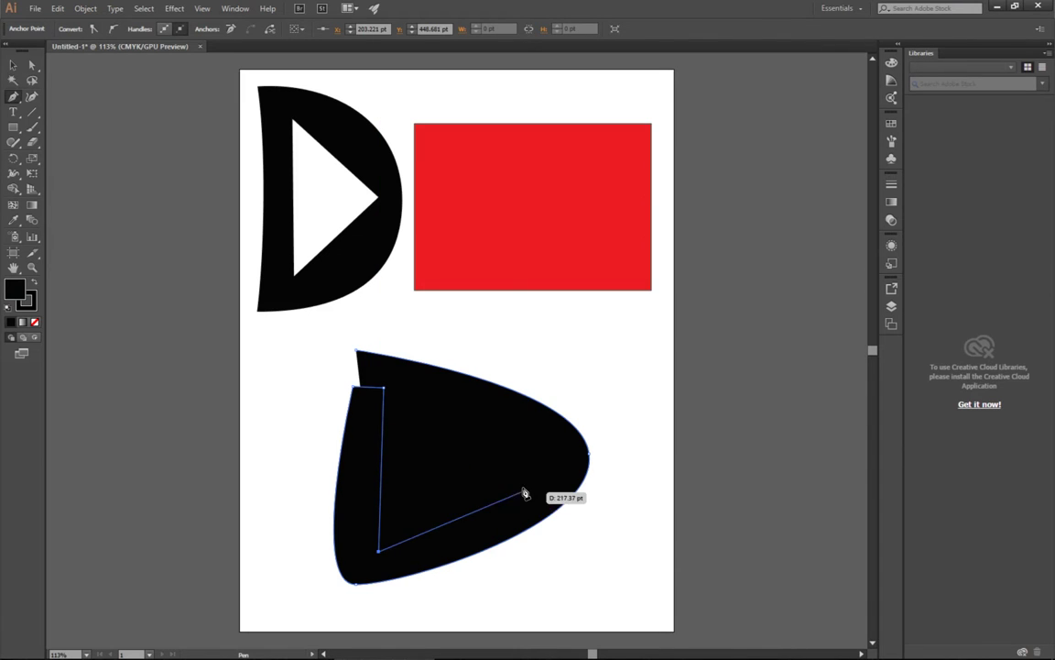
{"action": "left_click_drag", "start_coordinate": [545, 465], "coordinate": [552, 374]}
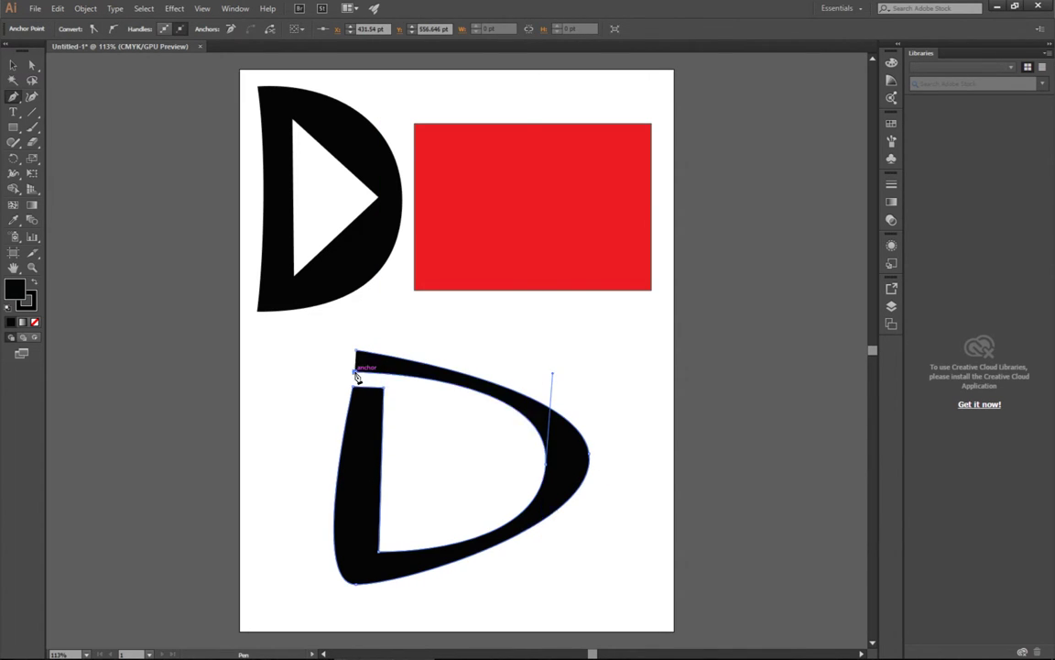
{"action": "left_click_drag", "start_coordinate": [358, 376], "coordinate": [358, 355]}
Reshape the new D's bowl curve and inner counter points to give it a thin body.
{"action": "key", "text": "a"}
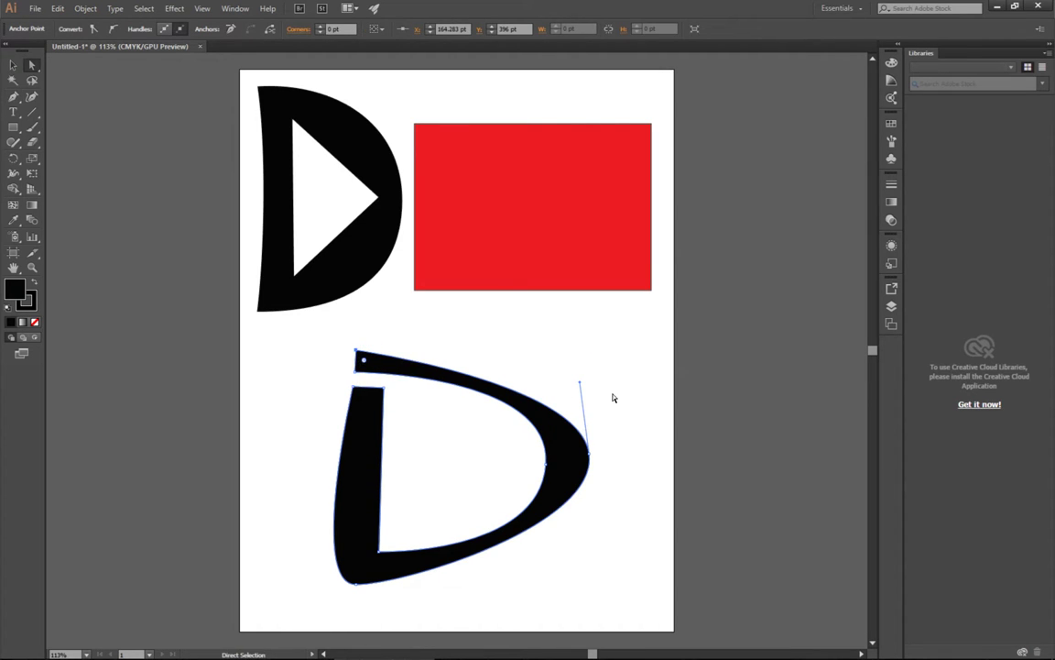
{"action": "left_click_drag", "start_coordinate": [579, 380], "coordinate": [585, 352]}
{"action": "left_click_drag", "start_coordinate": [541, 473], "coordinate": [559, 459]}
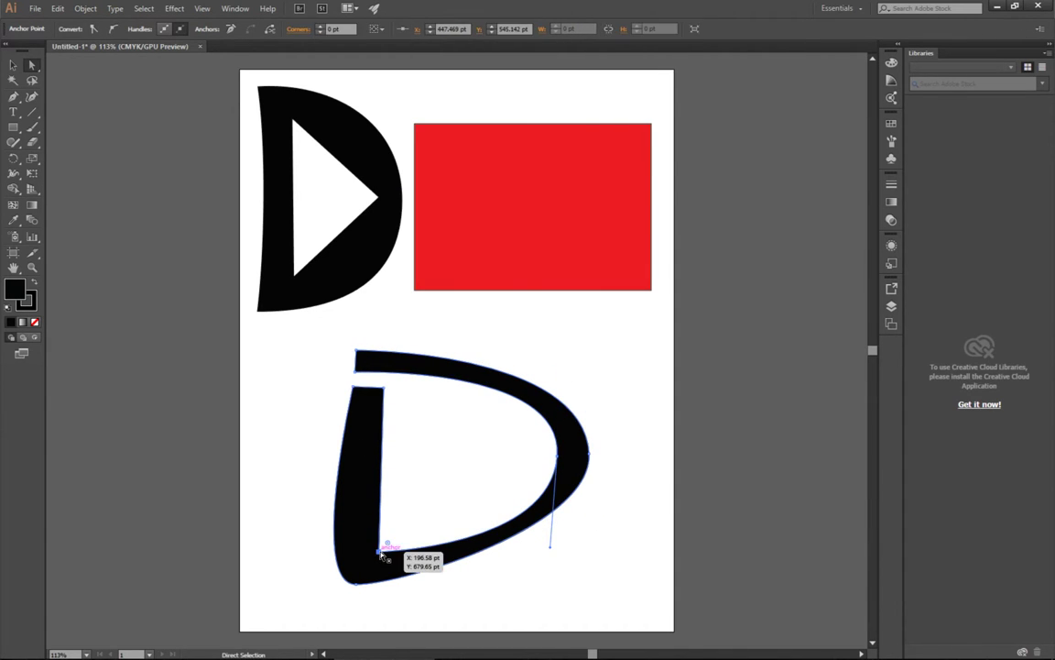
{"action": "mouse_move", "coordinate": [380, 551]}
{"action": "left_mouse_down"}
{"action": "mouse_move", "coordinate": [372, 545]}
{"action": "mouse_move", "coordinate": [308, 587]}
{"action": "mouse_move", "coordinate": [322, 523]}
{"action": "mouse_move", "coordinate": [346, 515]}
{"action": "mouse_move", "coordinate": [379, 557]}
{"action": "left_mouse_up"}
{"action": "key", "text": "shift+c"}
Return to Direct Selection, leaving the stem's outer edge straight with a sharp bottom corner.
{"action": "key", "text": "a"}
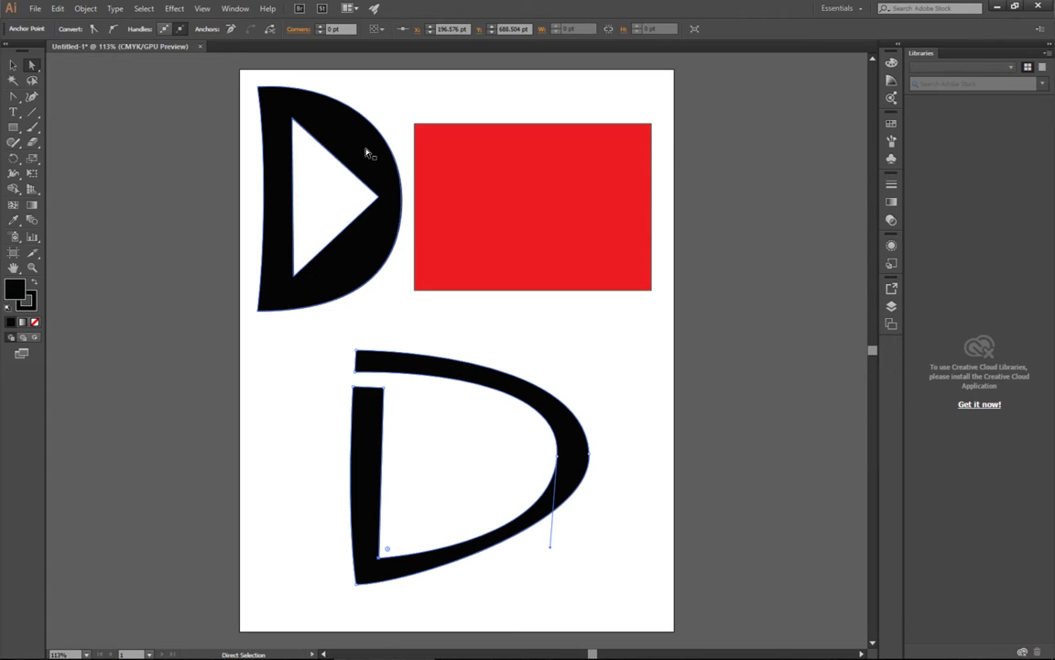
Try raising the lower D's stem top anchors, then undo the move.
{"action": "left_click", "coordinate": [357, 427]}
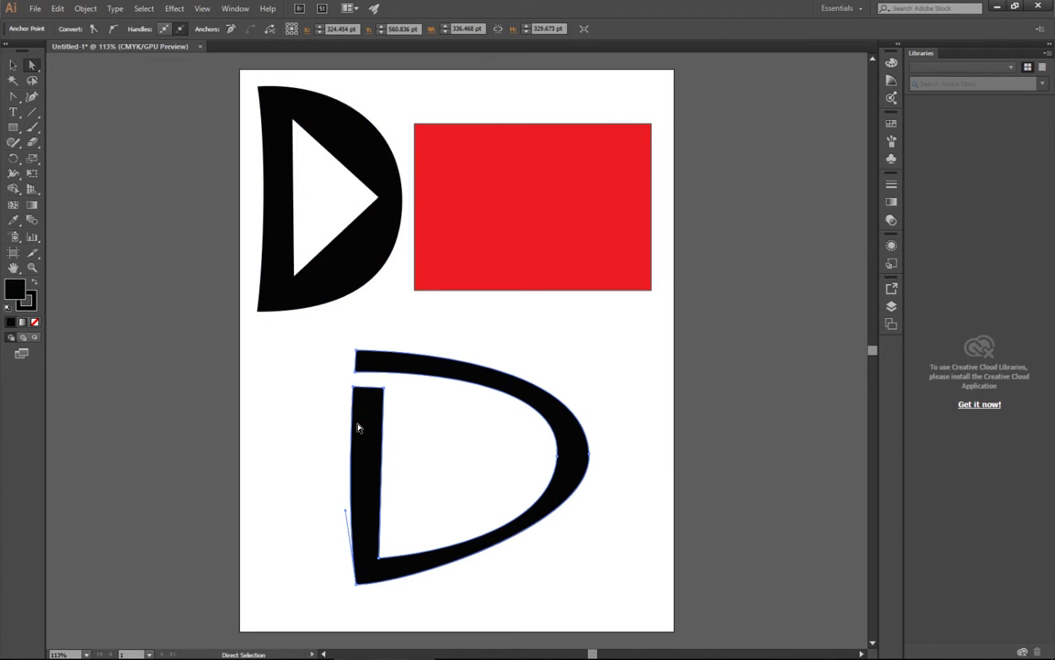
{"action": "mouse_move", "coordinate": [343, 388]}
{"action": "left_mouse_down"}
{"action": "mouse_move", "coordinate": [387, 400]}
{"action": "mouse_move", "coordinate": [409, 327]}
{"action": "left_mouse_up"}
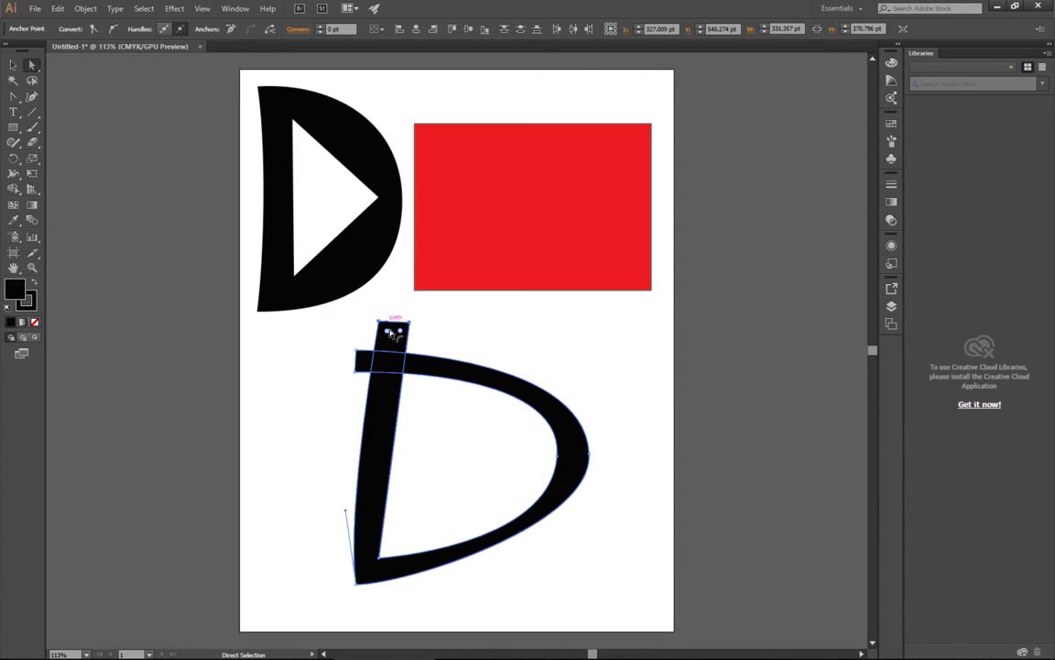
{"action": "left_click_drag", "start_coordinate": [408, 325], "coordinate": [394, 380]}
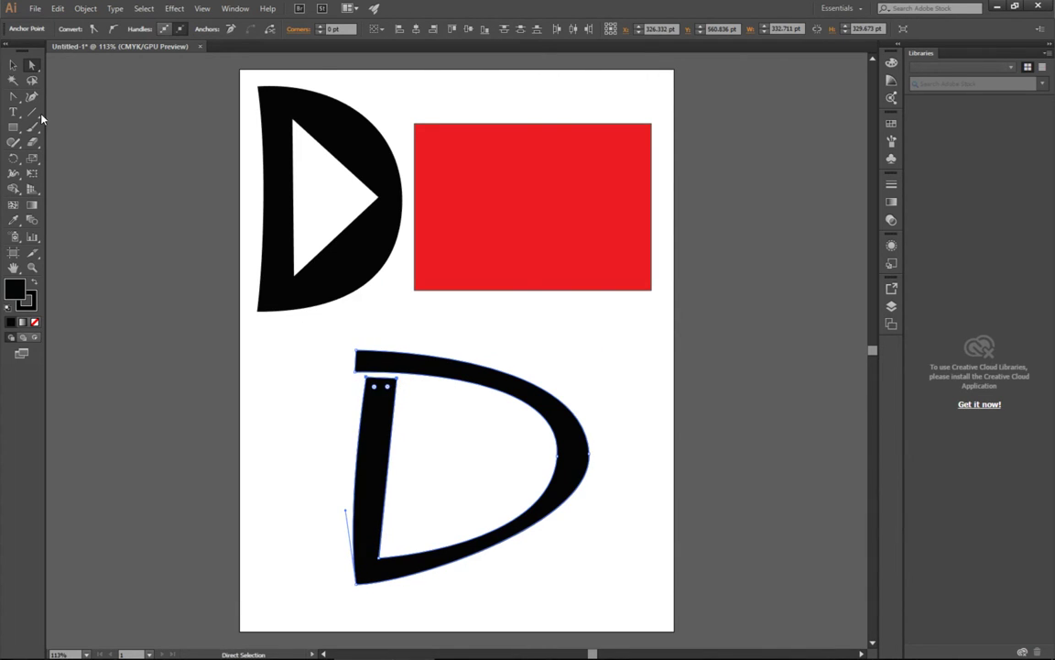
{"action": "key", "text": "ctrl+z"}
Draw a small four-sided shape above the stem and pull its lower-right corner outward.
{"action": "left_click", "coordinate": [31, 95]}
{"action": "left_click", "coordinate": [13, 95]}
{"action": "left_click", "coordinate": [50, 90]}
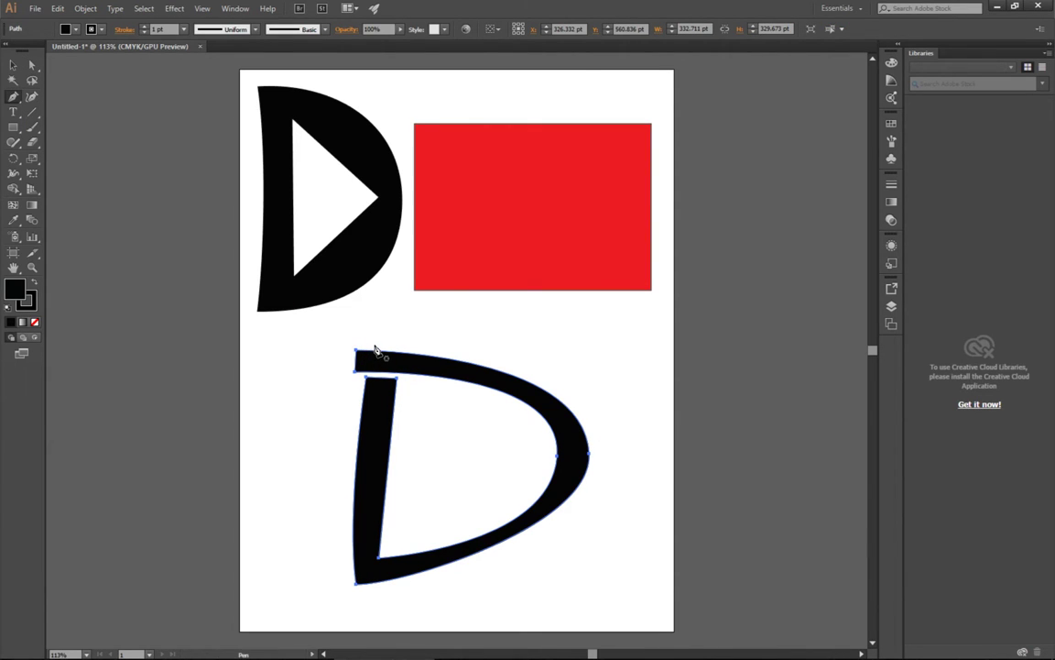
{"action": "mouse_move", "coordinate": [369, 345]}
{"action": "left_mouse_down"}
{"action": "mouse_move", "coordinate": [405, 354]}
{"action": "mouse_move", "coordinate": [394, 309]}
{"action": "mouse_move", "coordinate": [370, 304]}
{"action": "mouse_move", "coordinate": [380, 355]}
{"action": "mouse_move", "coordinate": [359, 353]}
{"action": "left_mouse_up"}
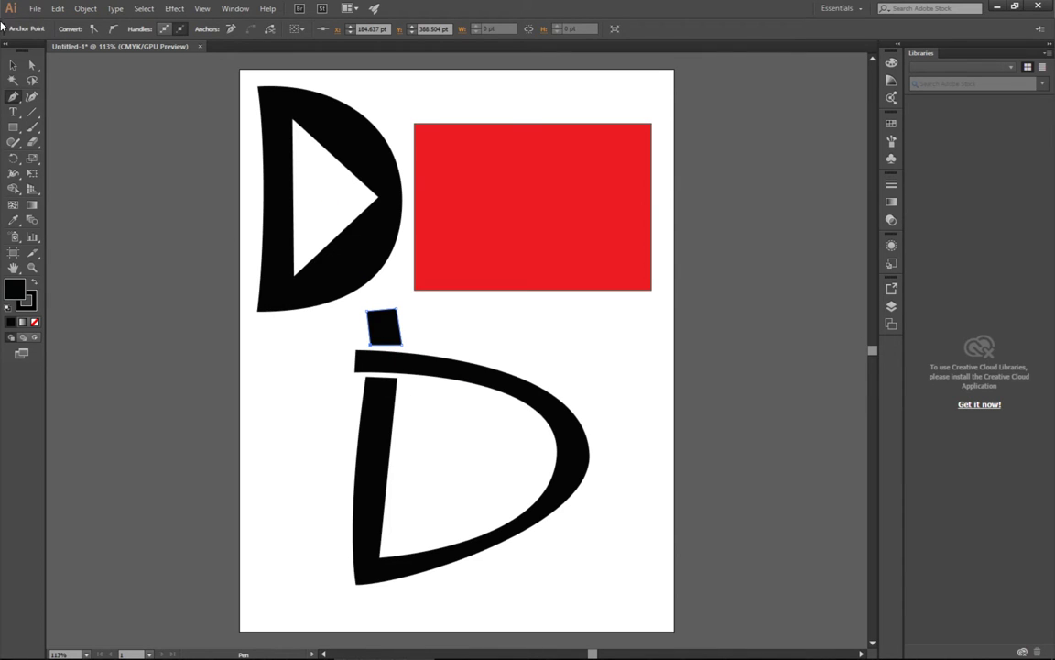
{"action": "left_click", "coordinate": [32, 65]}
{"action": "left_click_drag", "start_coordinate": [392, 346], "coordinate": [403, 352]}
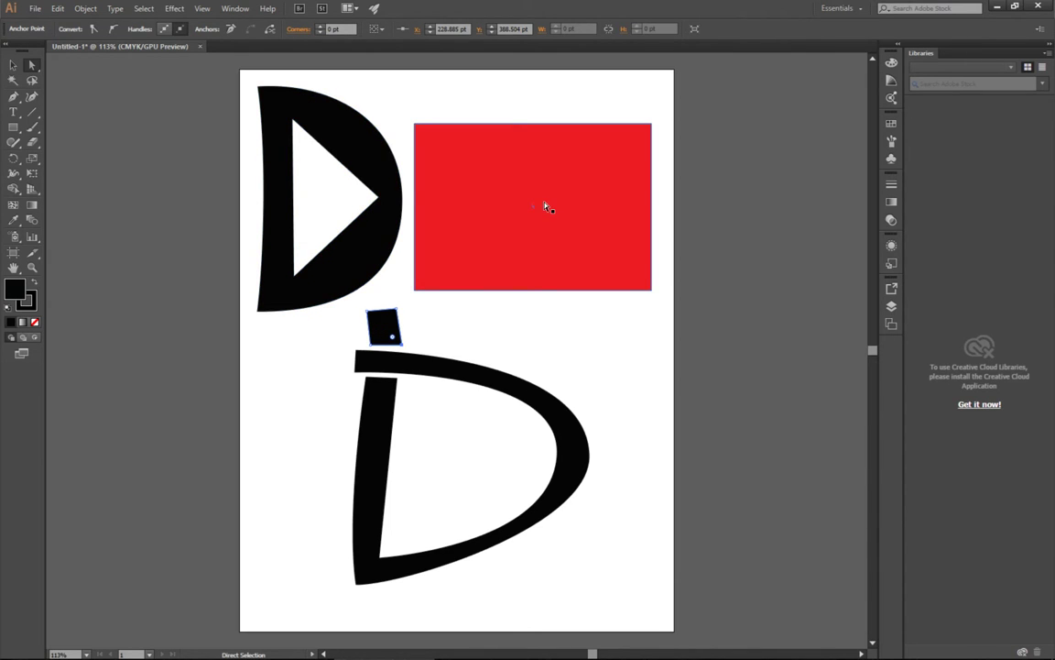
Delete the red rectangle and shift the solid D to the right.
{"action": "key", "text": "v"}
{"action": "left_click_drag", "start_coordinate": [584, 229], "coordinate": [940, 512]}
{"action": "key", "text": "Delete"}
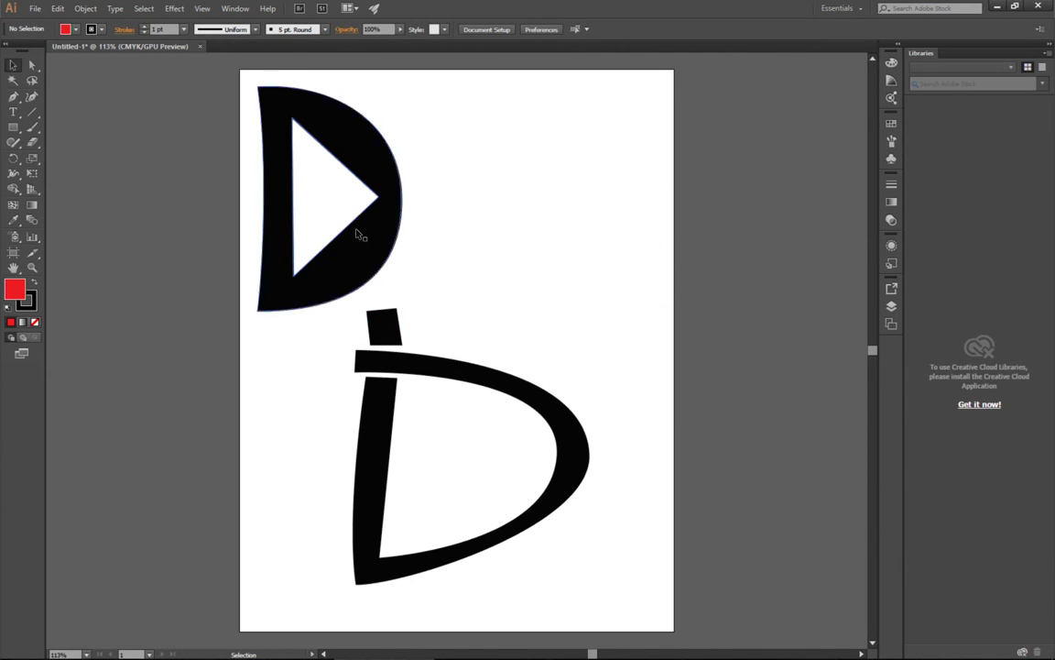
{"action": "left_click_drag", "start_coordinate": [346, 253], "coordinate": [548, 259]}
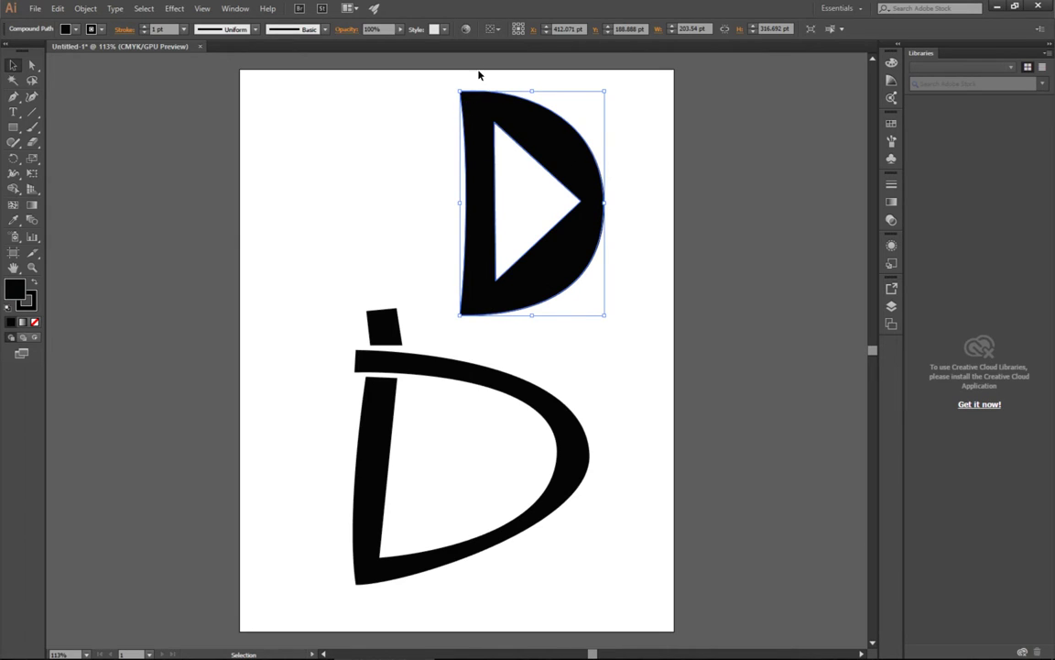
Delete the lower open D, then restore it and deselect.
{"action": "left_click_drag", "start_coordinate": [307, 332], "coordinate": [582, 560]}
{"action": "key", "text": "Delete"}
{"action": "left_click_drag", "start_coordinate": [553, 271], "coordinate": [504, 358]}
{"action": "key", "text": "ctrl+z"}
{"action": "key", "text": "ctrl+z"}
{"action": "key", "text": "ctrl+a"}
{"action": "left_click", "coordinate": [643, 508]}
Move the open D far left off the page and the solid D to mid-page, then zoom in.
{"action": "left_click", "coordinate": [586, 478]}
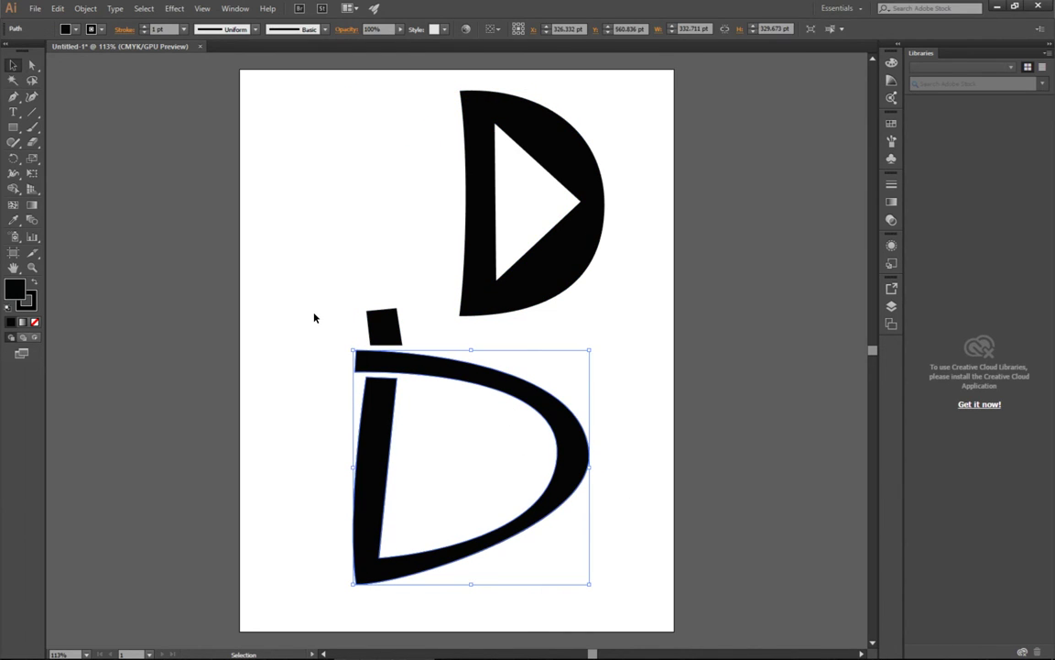
{"action": "left_click_drag", "start_coordinate": [387, 443], "coordinate": [115, 472]}
{"action": "left_click_drag", "start_coordinate": [518, 292], "coordinate": [486, 424]}
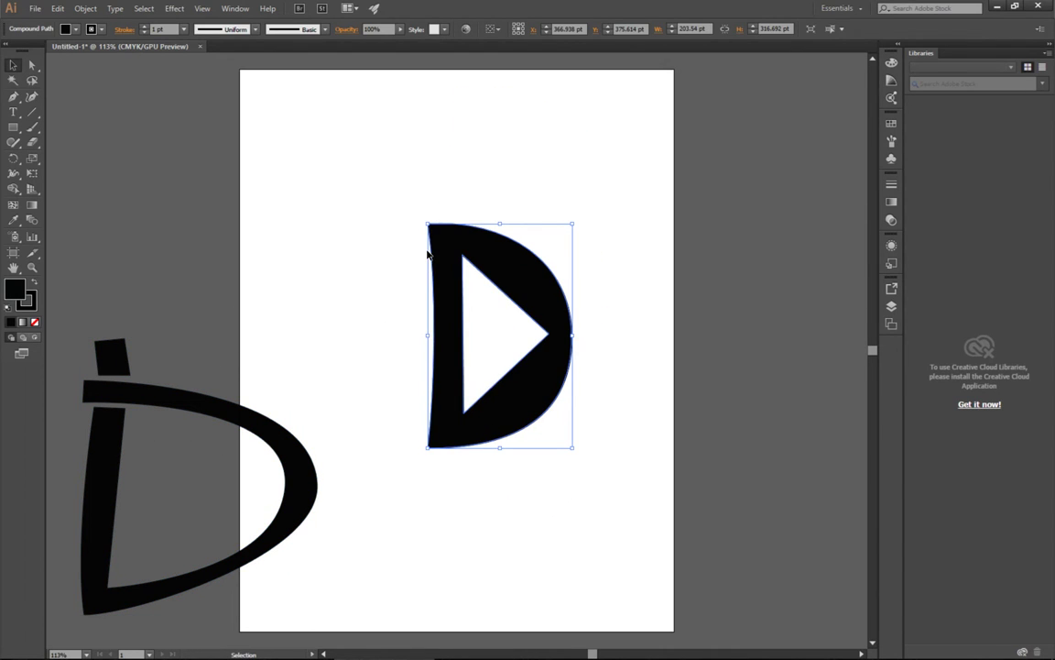
{"action": "key", "text": "ctrl+plus"}
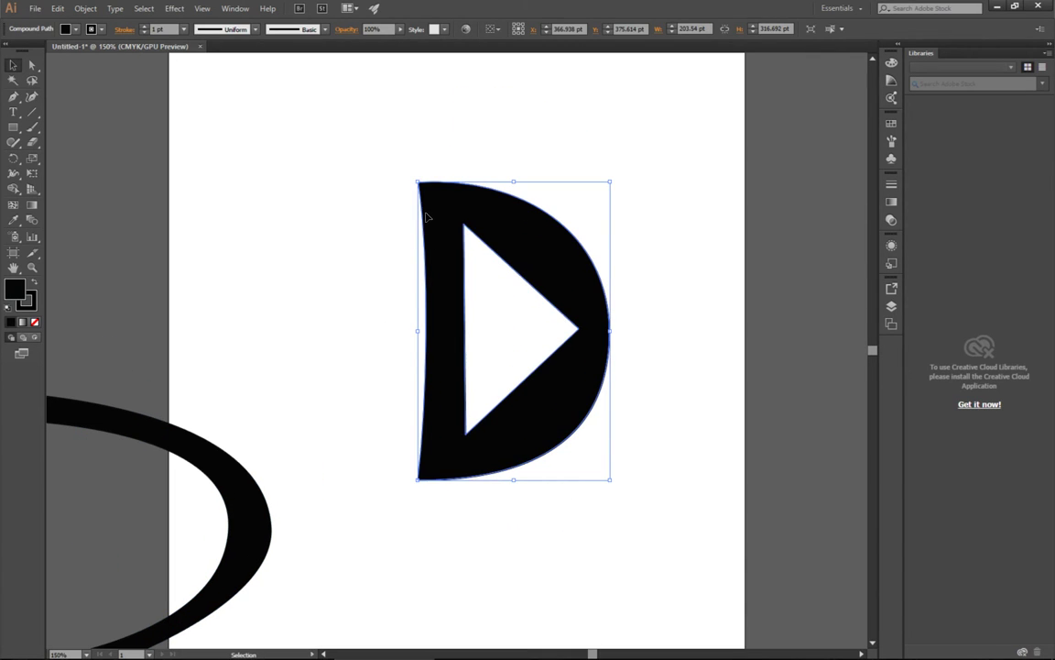
Add anchor points on the solid D's upper left edge and its top edge.
{"action": "left_click", "coordinate": [16, 97]}
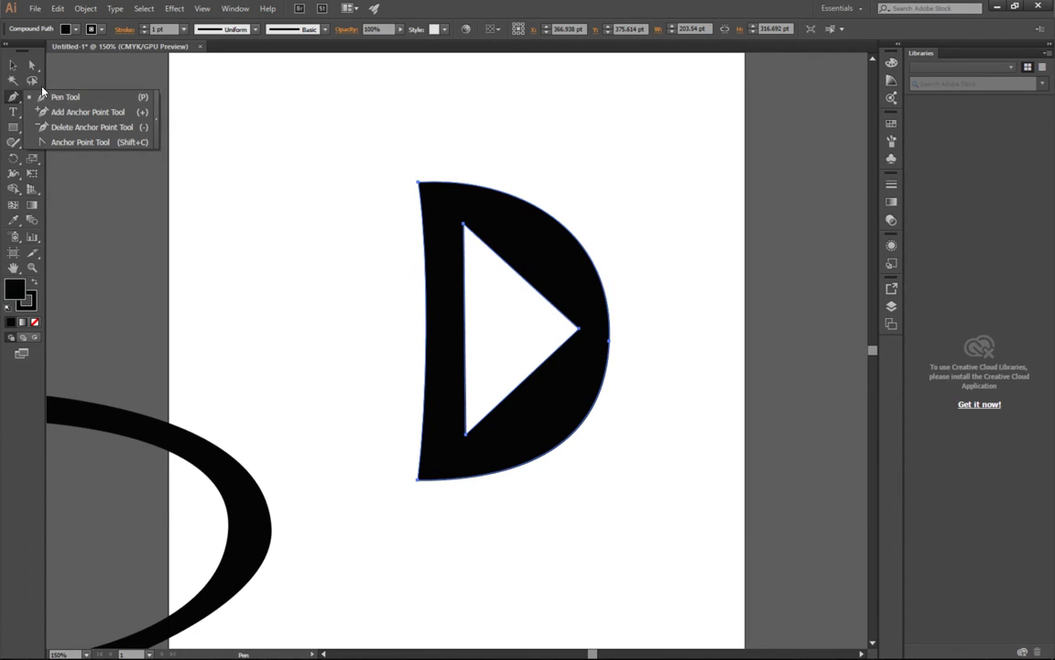
{"action": "left_click", "coordinate": [81, 112]}
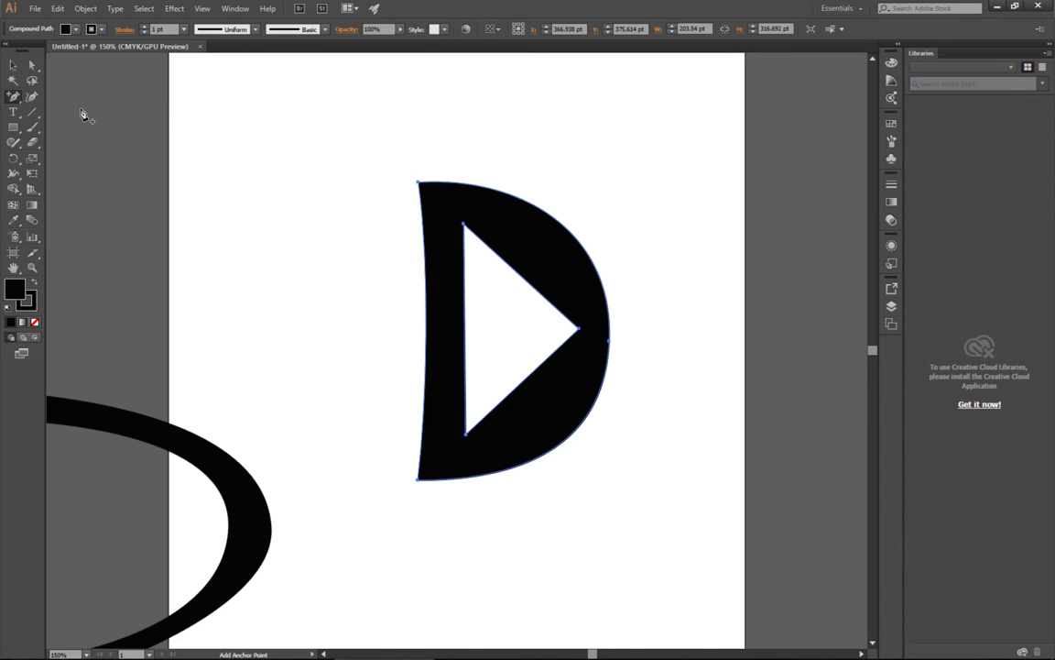
{"action": "left_click", "coordinate": [425, 223]}
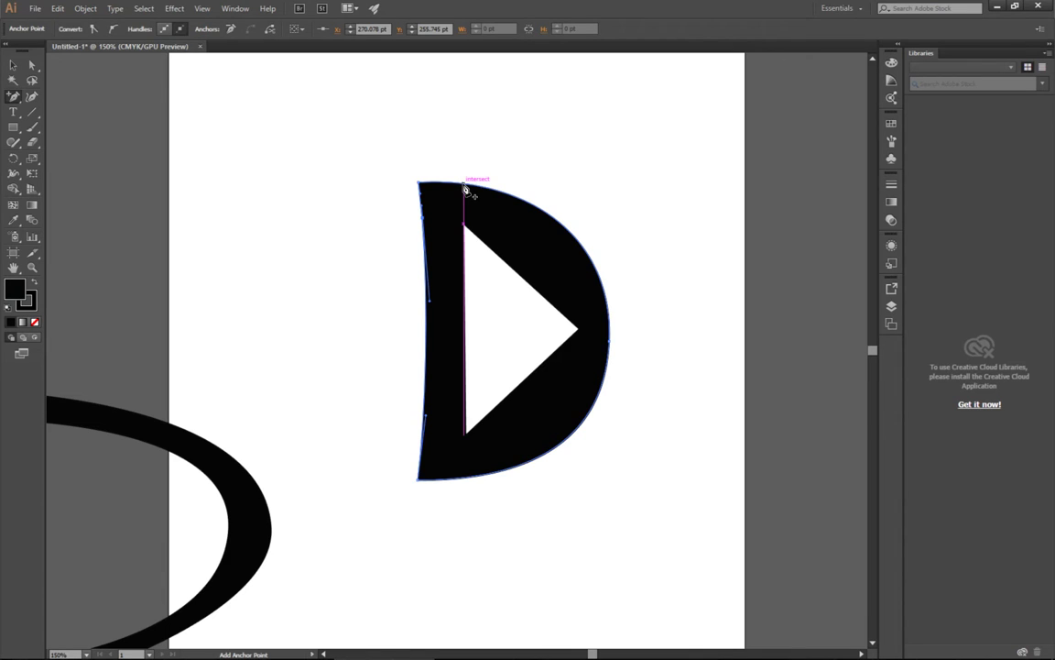
{"action": "left_click", "coordinate": [464, 186]}
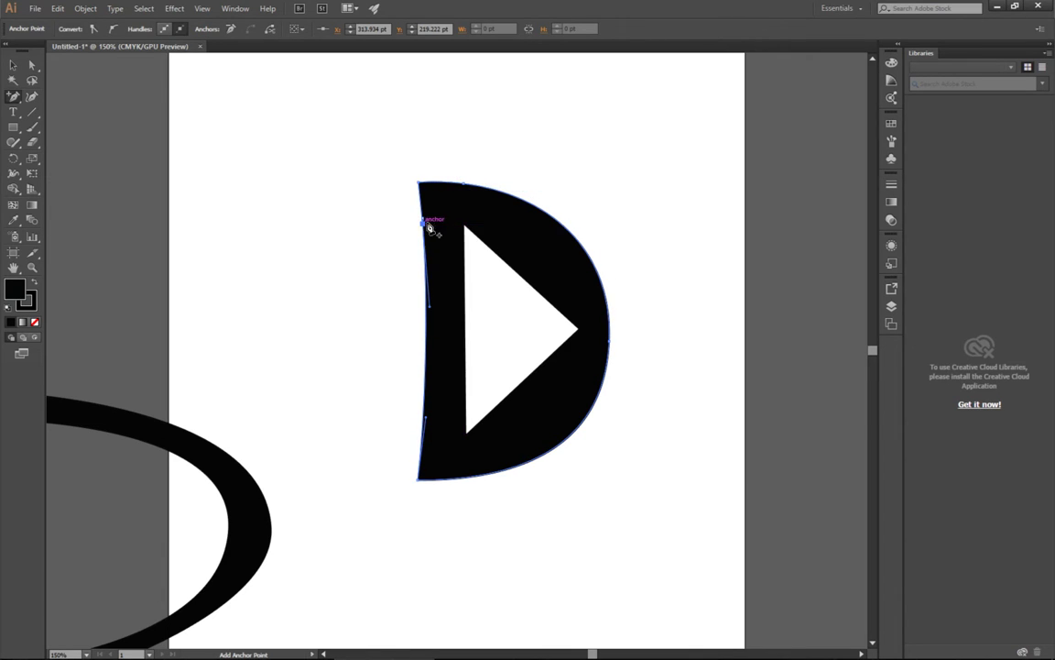
{"action": "key", "text": "ctrl+z"}
{"action": "left_click", "coordinate": [470, 189]}
Zoom to 300% and drag the D's top-left corner out into a rounded serif jutting left.
{"action": "key", "text": "a"}
{"action": "left_click", "coordinate": [421, 187]}
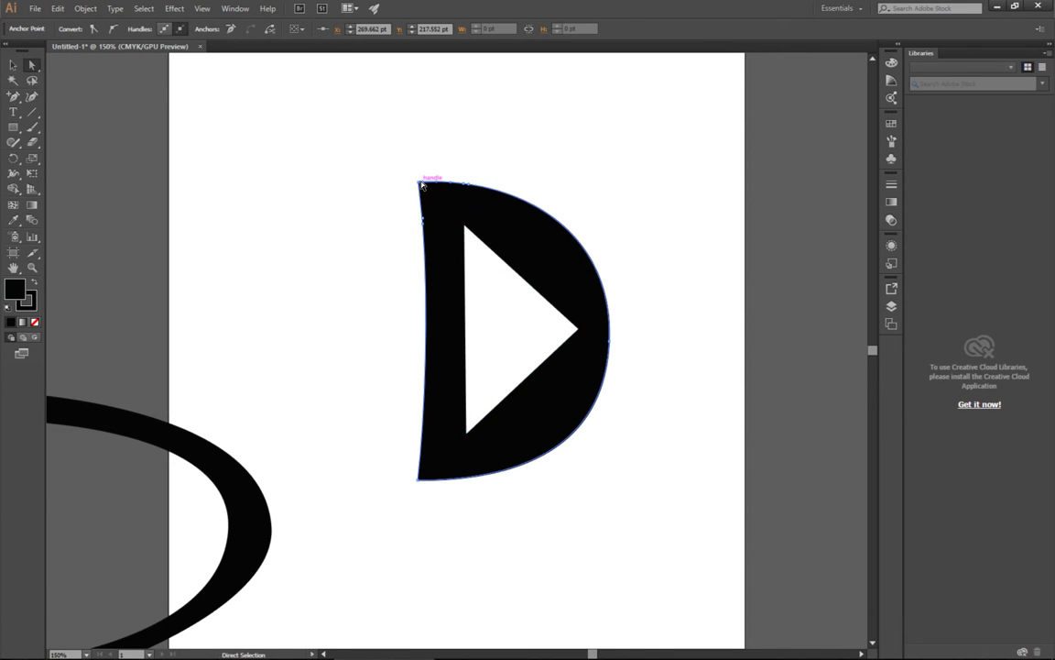
{"action": "key", "text": "ctrl+plus"}
{"action": "key", "text": "ctrl+plus"}
{"action": "left_click_drag", "start_coordinate": [457, 115], "coordinate": [468, 223]}
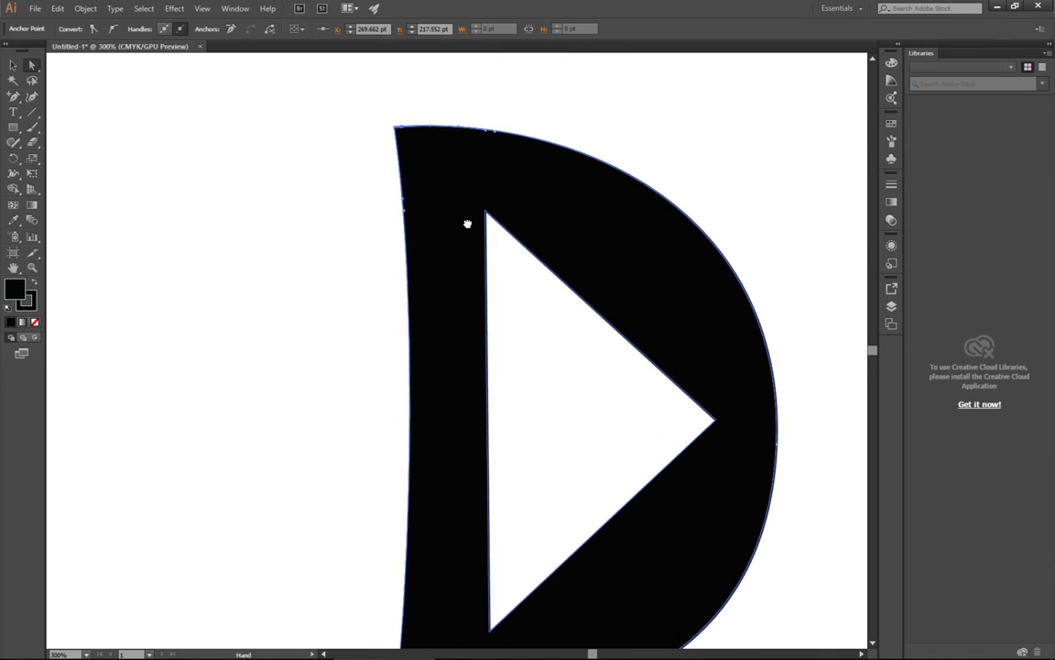
{"action": "left_click_drag", "start_coordinate": [406, 205], "coordinate": [321, 195]}
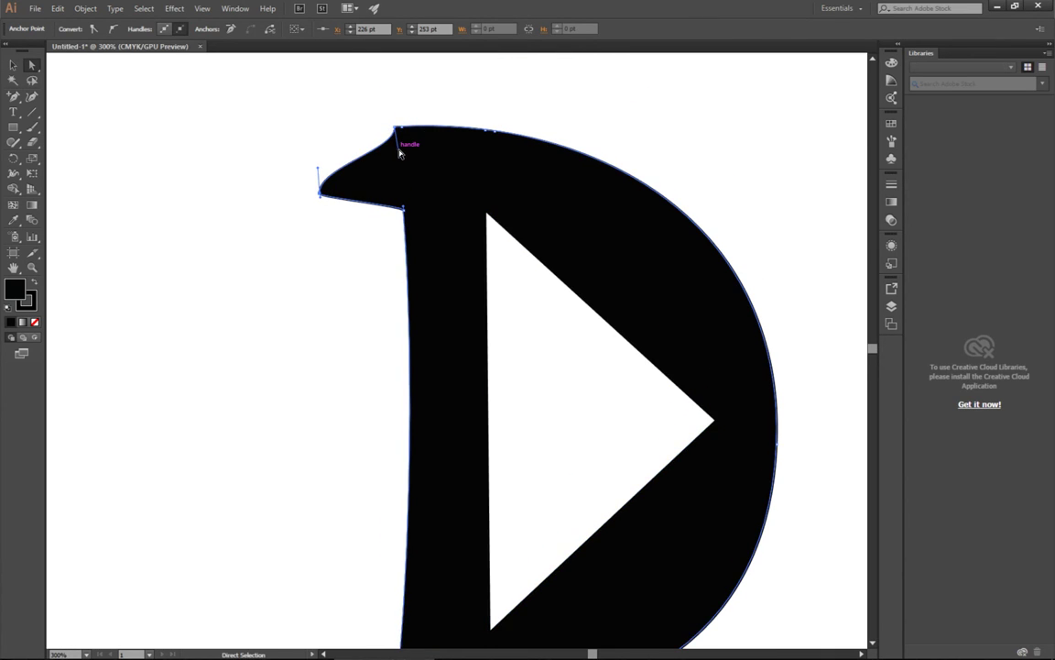
{"action": "left_click_drag", "start_coordinate": [399, 151], "coordinate": [344, 125]}
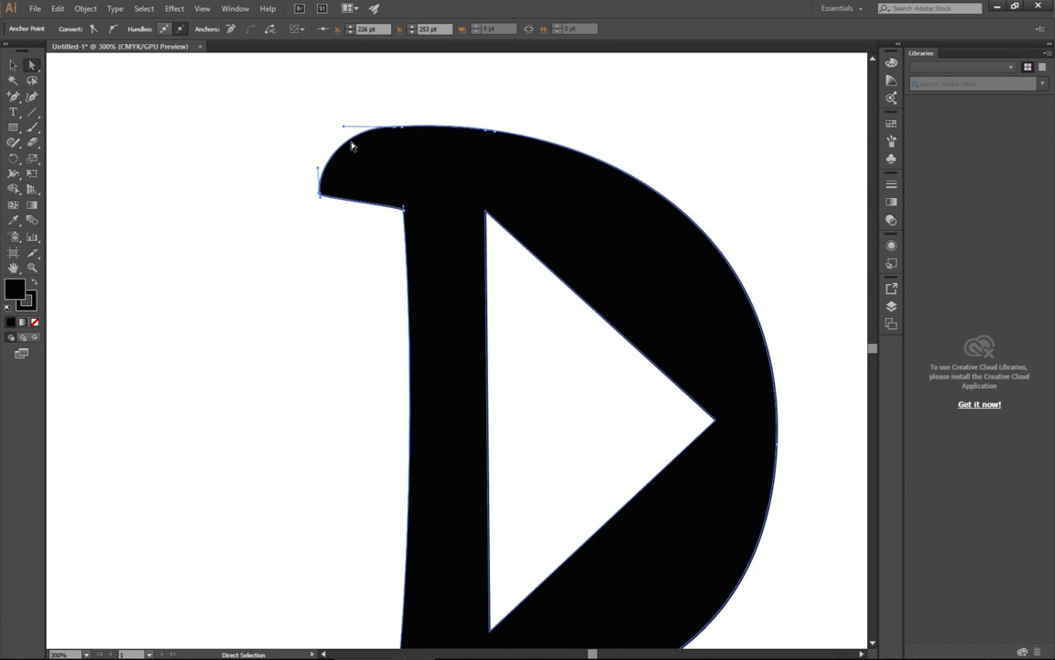
{"action": "key", "text": "plus"}
{"action": "left_click", "coordinate": [357, 140]}
{"action": "key", "text": "a"}
{"action": "left_click_drag", "start_coordinate": [356, 141], "coordinate": [321, 137]}
Raise two top-edge points to form a flat-topped tab above the stem.
{"action": "left_click", "coordinate": [405, 133]}
{"action": "left_click_drag", "start_coordinate": [401, 131], "coordinate": [411, 76]}
{"action": "left_click_drag", "start_coordinate": [491, 131], "coordinate": [476, 78]}
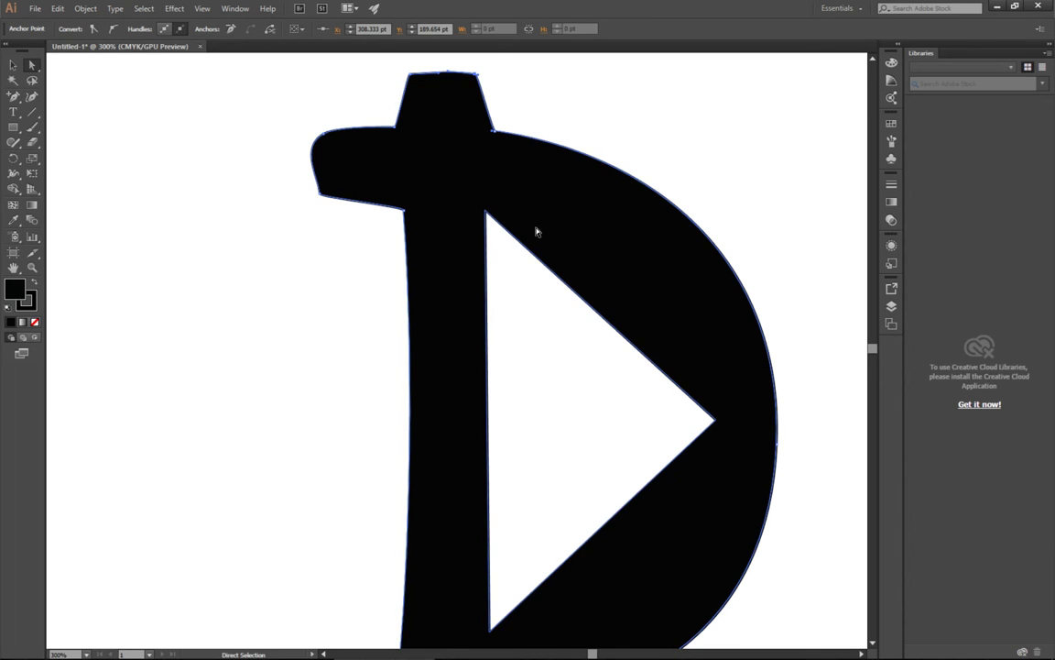
Curve the counter's upper edge by pulling out handles from its corner anchor.
{"action": "key", "text": "shift+c"}
{"action": "left_click_drag", "start_coordinate": [486, 212], "coordinate": [482, 283]}
{"action": "key", "text": "a"}
{"action": "left_click_drag", "start_coordinate": [488, 214], "coordinate": [640, 209]}
Straighten the stem's inner edge by converting its top-left anchor's handles.
{"action": "left_click", "coordinate": [404, 205]}
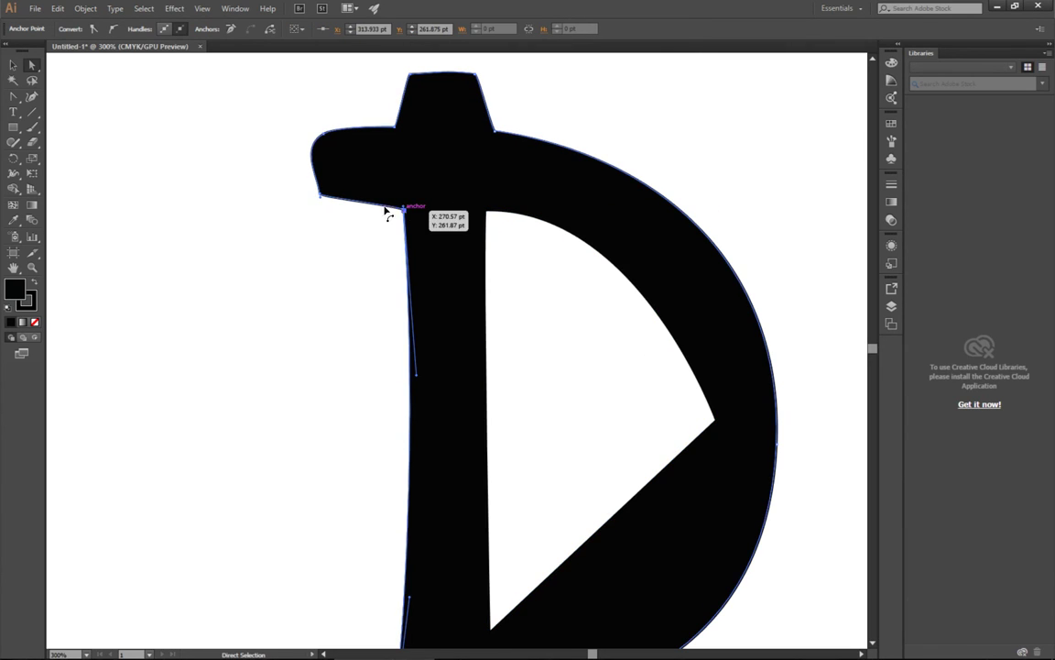
{"action": "key", "text": "shift+c"}
{"action": "left_click", "coordinate": [404, 209]}
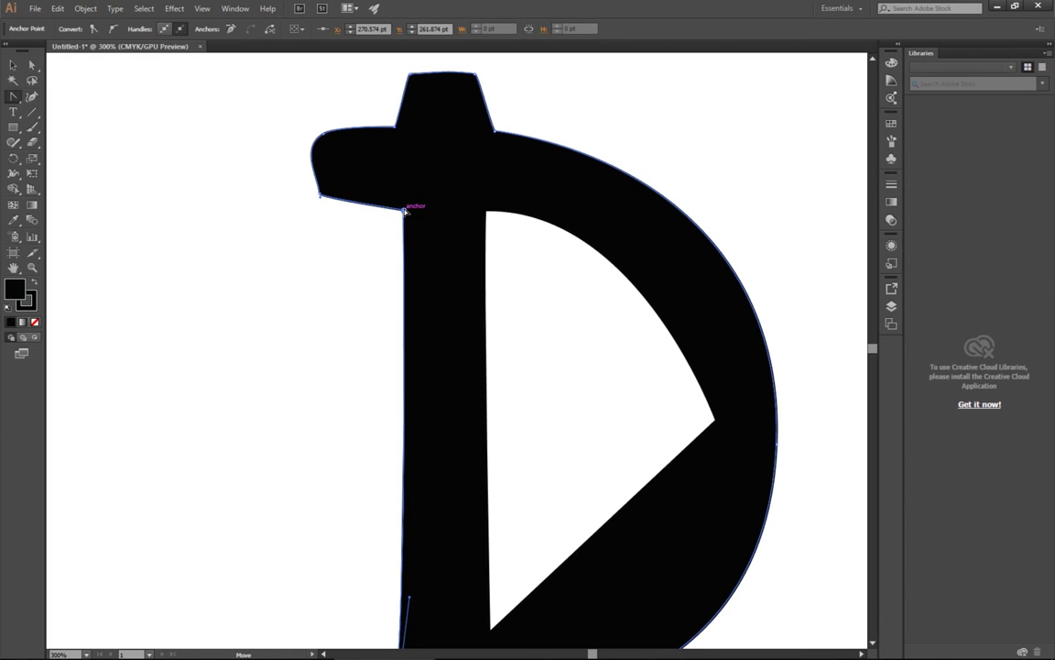
{"action": "left_click_drag", "start_coordinate": [404, 209], "coordinate": [369, 197]}
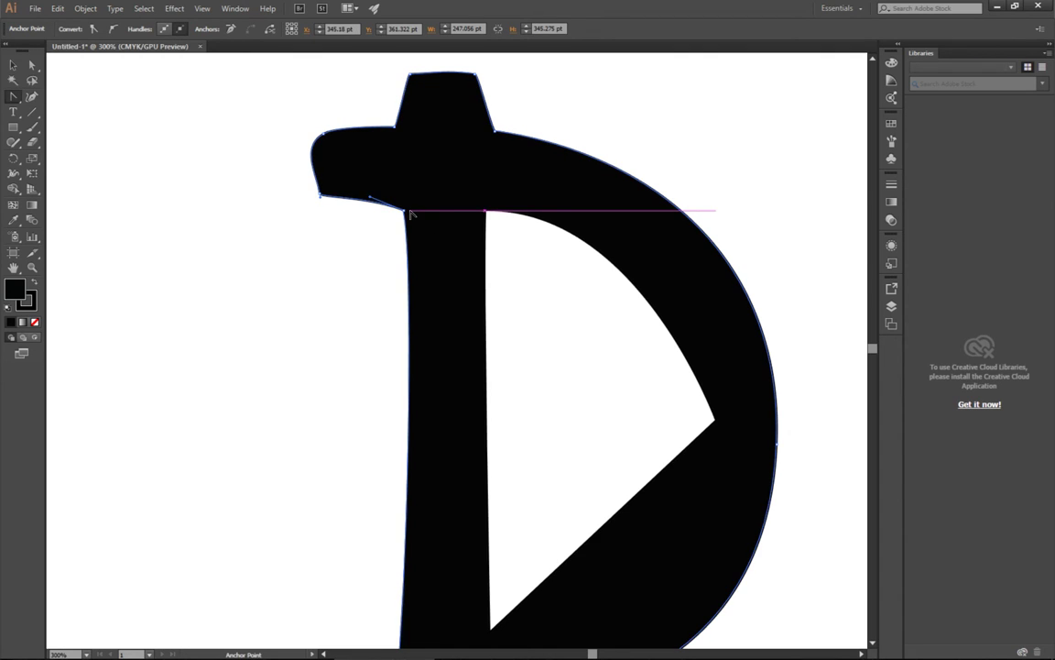
{"action": "key", "text": "a"}
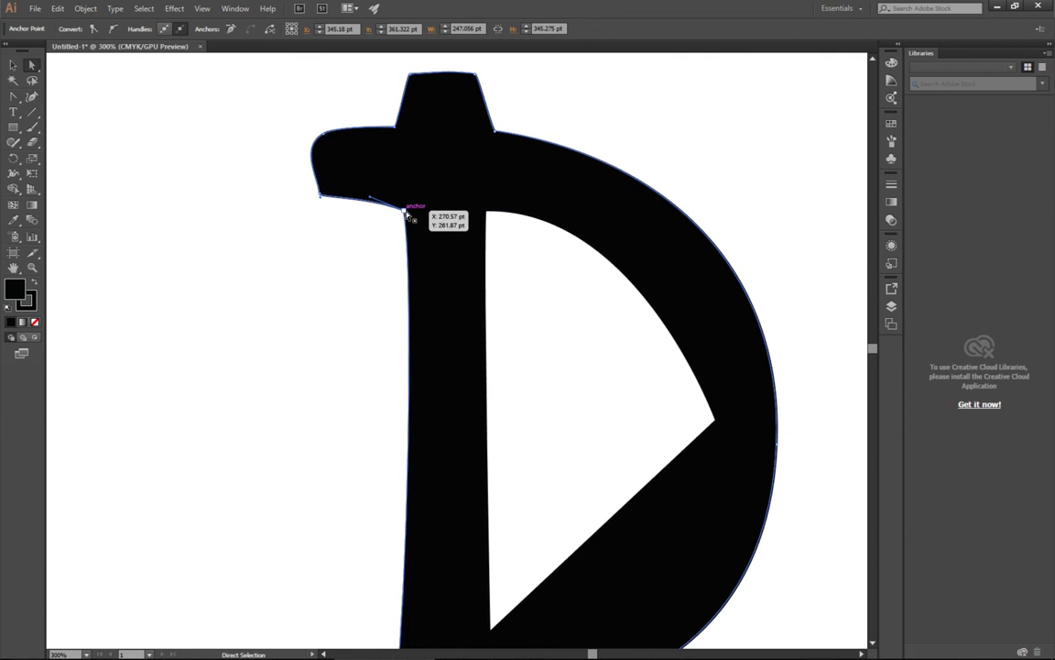
{"action": "left_click", "coordinate": [368, 198]}
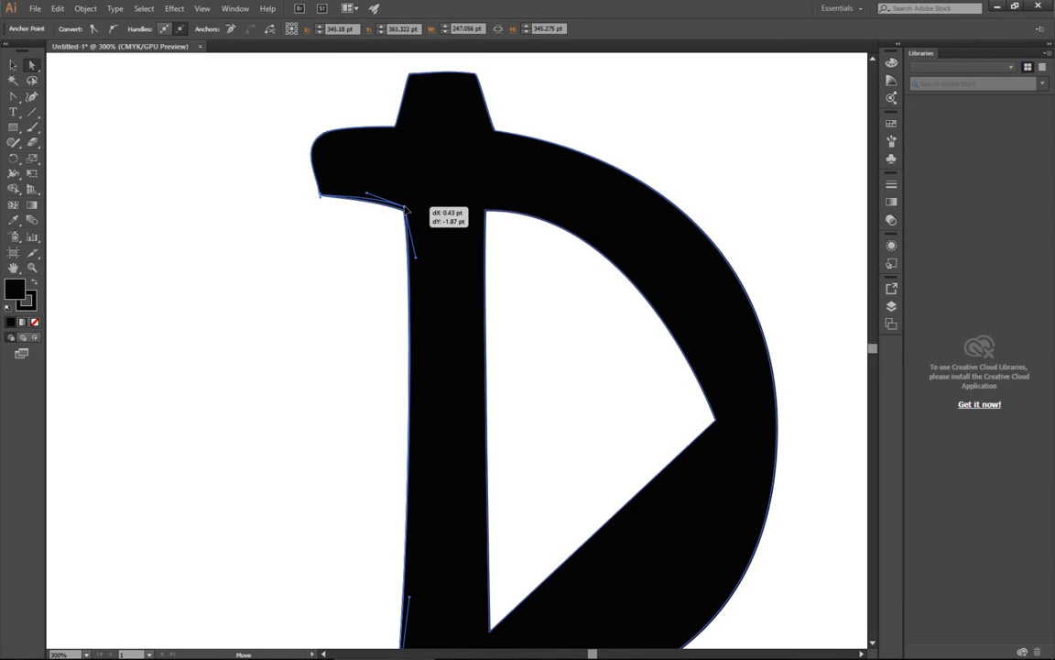
{"action": "left_click", "coordinate": [407, 209]}
Reshape the serif's lower edge and bottom anchor so it curls smoothly into the stem.
{"action": "left_click_drag", "start_coordinate": [323, 198], "coordinate": [348, 216]}
{"action": "key", "text": "shift+c"}
{"action": "left_click", "coordinate": [359, 201]}
{"action": "key", "text": "a"}
{"action": "left_click_drag", "start_coordinate": [323, 199], "coordinate": [306, 180]}
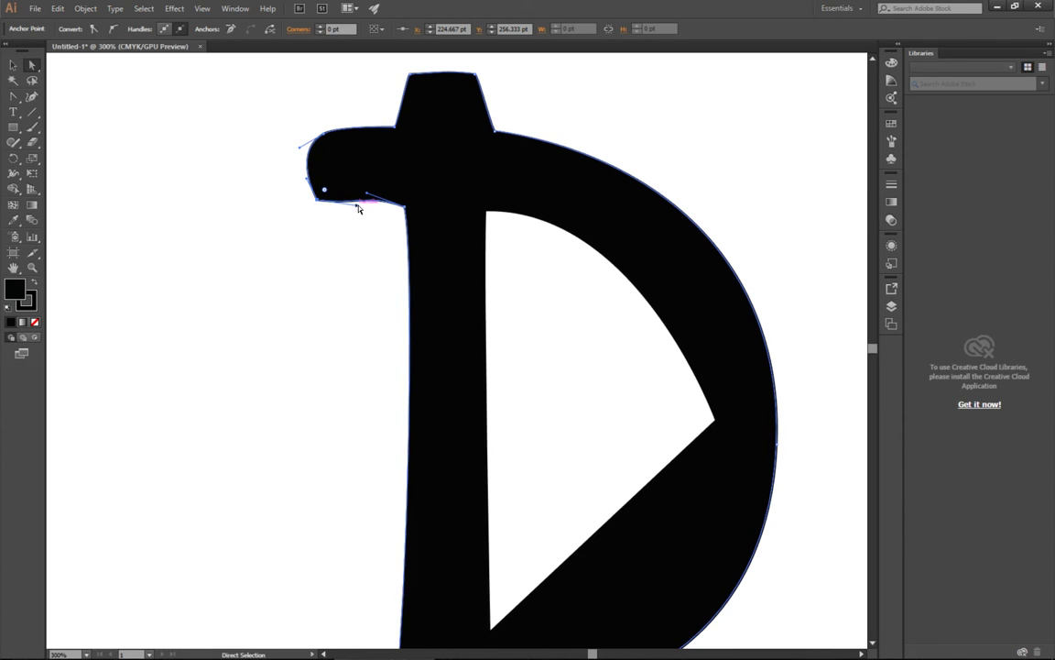
{"action": "left_click_drag", "start_coordinate": [395, 128], "coordinate": [408, 130]}
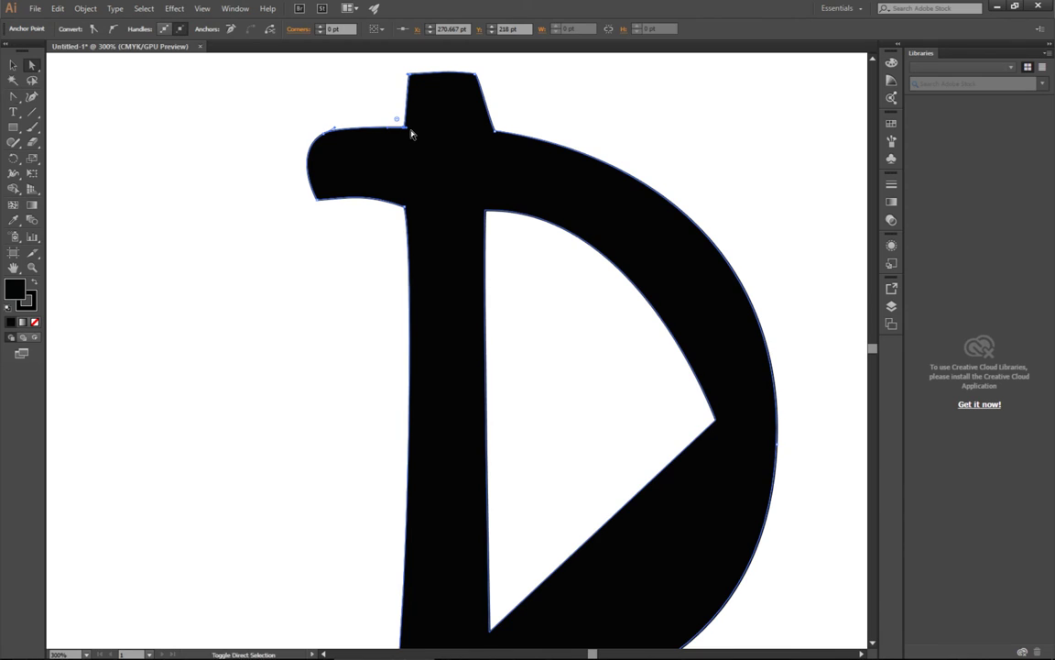
Round the raised tab's top, sharpen where it meets the bowl, and zoom out to 150%.
{"action": "key", "text": "p"}
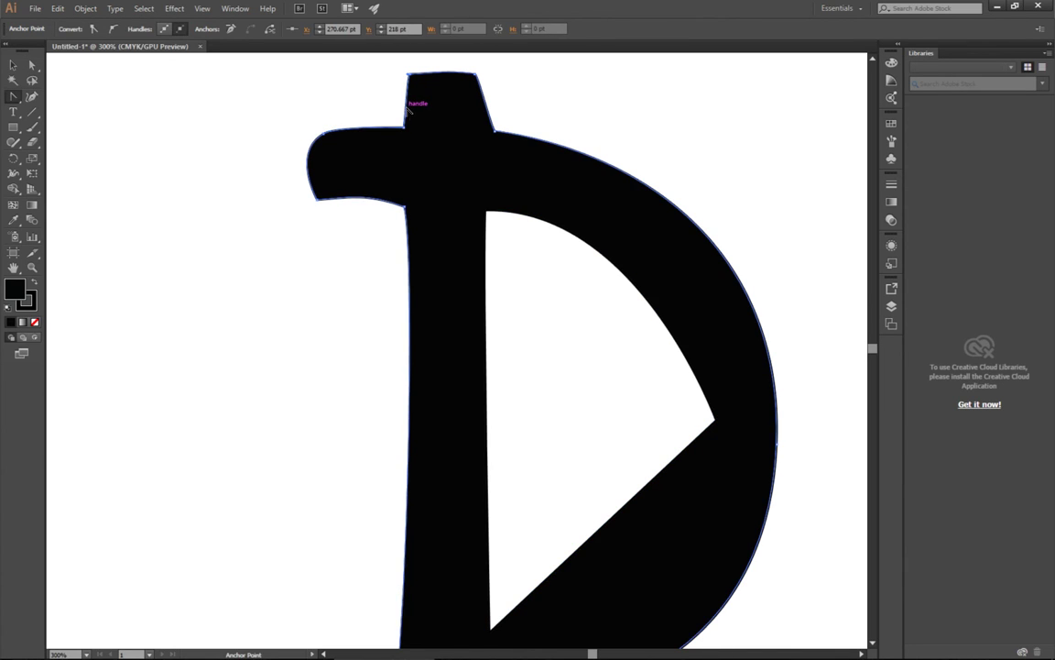
{"action": "key", "text": "a"}
{"action": "left_click", "coordinate": [409, 77]}
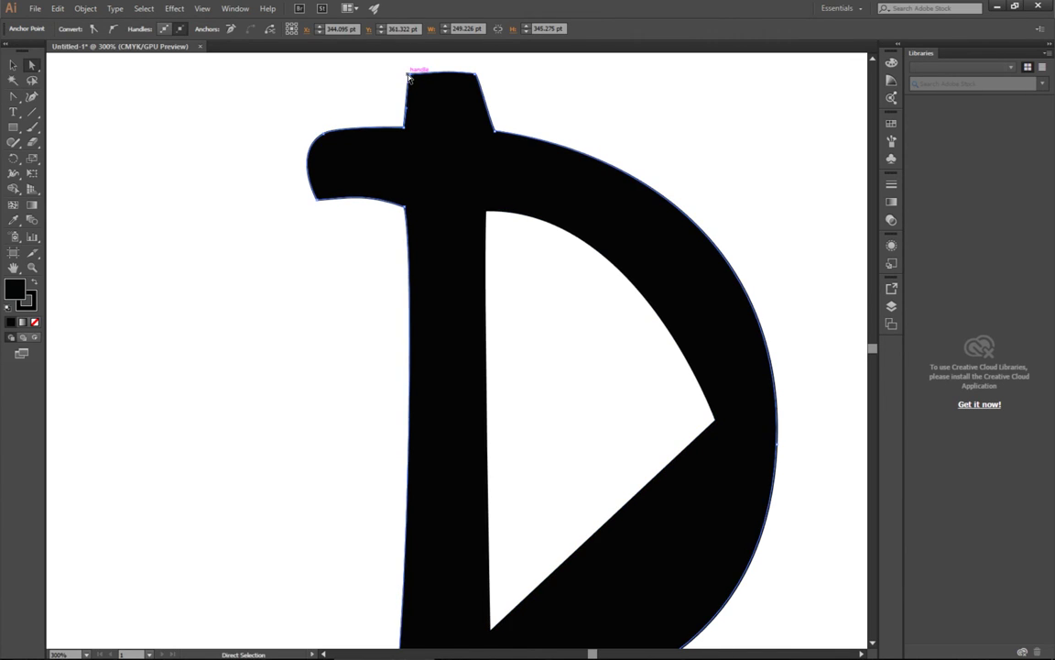
{"action": "mouse_move", "coordinate": [405, 75]}
{"action": "left_mouse_down"}
{"action": "mouse_move", "coordinate": [396, 78]}
{"action": "mouse_move", "coordinate": [404, 88]}
{"action": "left_mouse_up"}
{"action": "scroll", "coordinate": [471, 146], "scroll_direction": "up", "scroll_amount": 2}
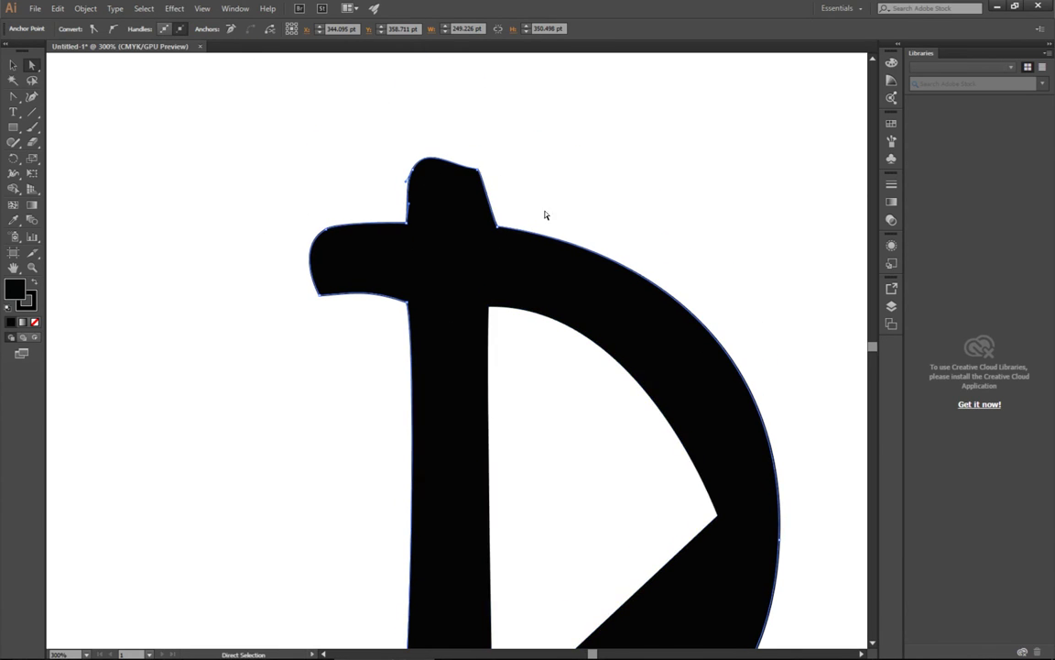
{"action": "left_click_drag", "start_coordinate": [497, 230], "coordinate": [486, 230]}
{"action": "key", "text": "shift+c"}
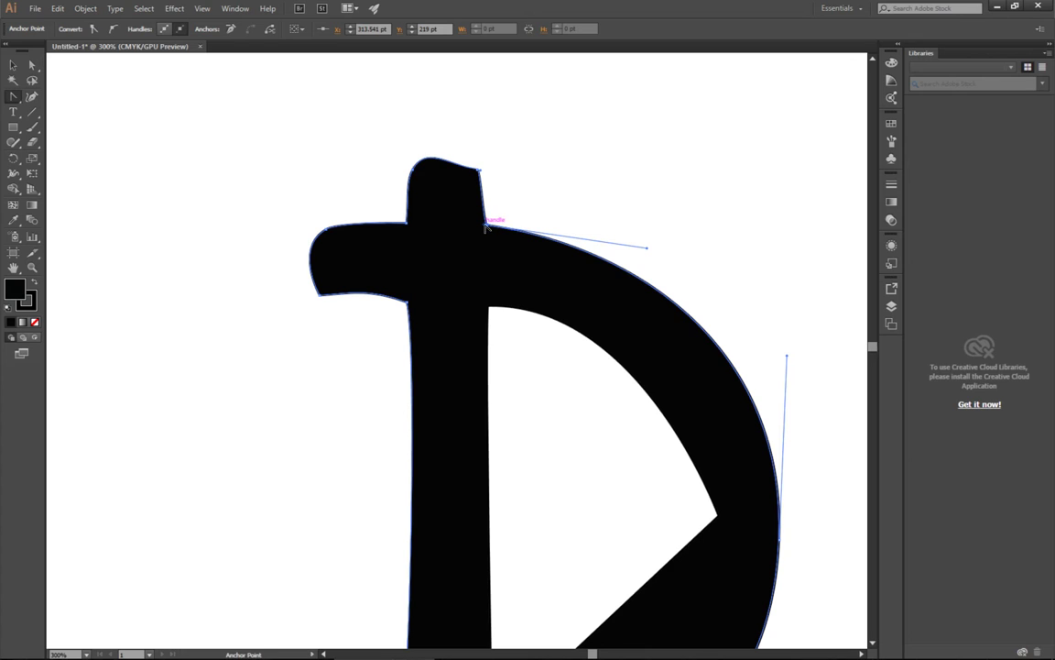
{"action": "left_click_drag", "start_coordinate": [484, 229], "coordinate": [488, 192]}
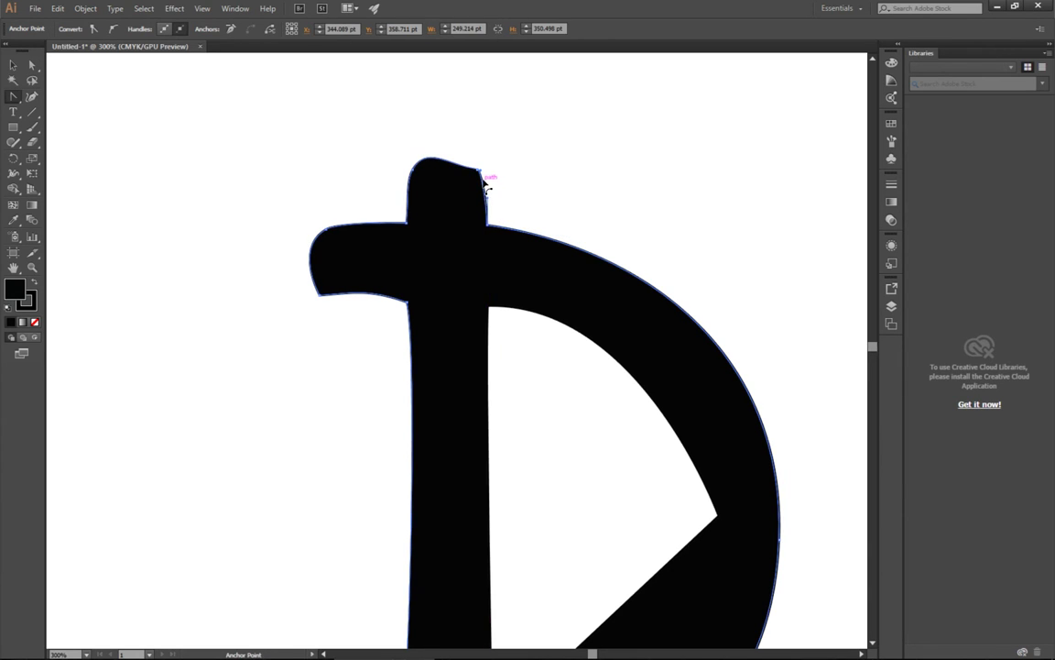
{"action": "key", "text": "ctrl+minus"}
{"action": "key", "text": "ctrl+minus"}
{"action": "scroll", "coordinate": [464, 287], "scroll_direction": "down", "scroll_amount": 4}
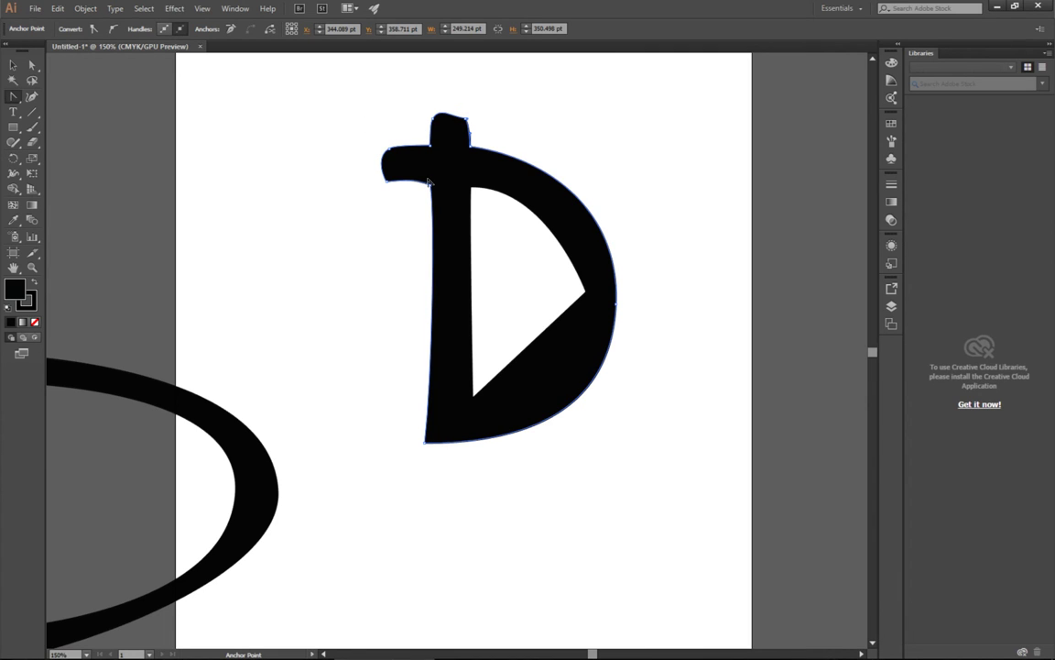
Pan left onto the pasteboard to show the open-counter D and its dot.
{"action": "key", "text": "space"}
{"action": "left_click_drag", "start_coordinate": [255, 333], "coordinate": [605, 275]}
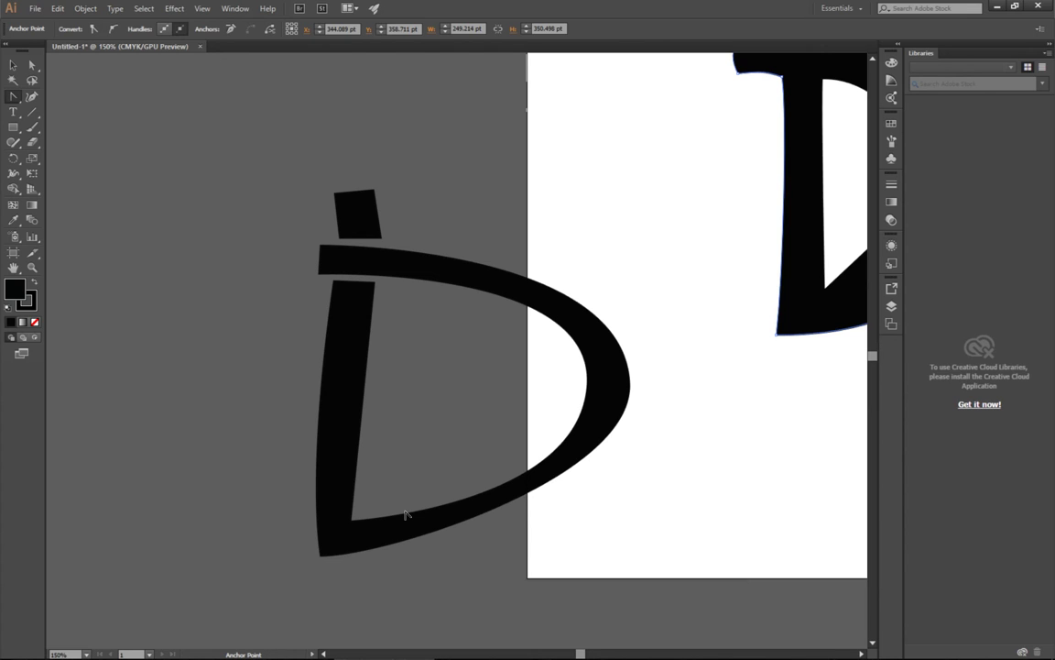
Delete the small dot above the open-counter D.
{"action": "key", "text": "a"}
{"action": "left_click", "coordinate": [356, 211]}
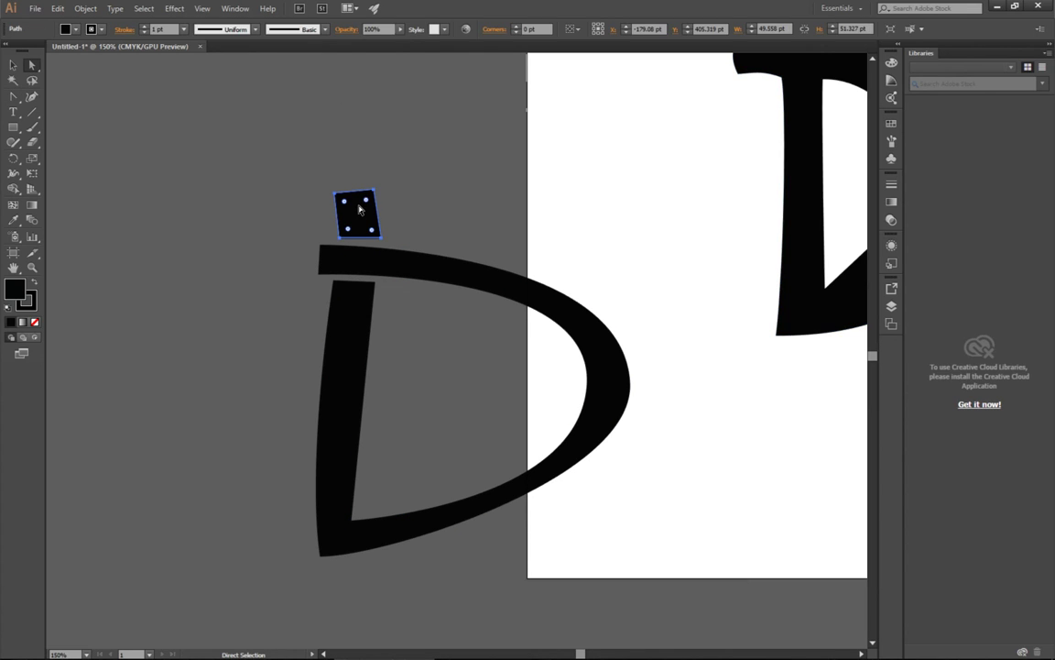
{"action": "key", "text": "Delete"}
Raise the stem's two top anchors so the stem extends up through the top stroke.
{"action": "left_click", "coordinate": [335, 284]}
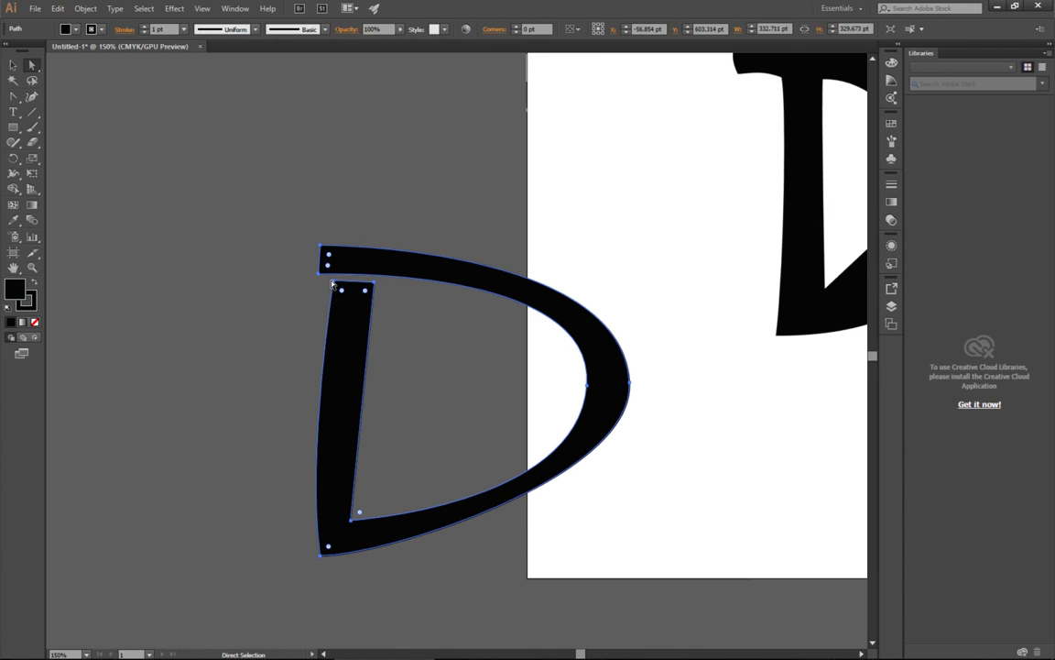
{"action": "left_click", "coordinate": [315, 291]}
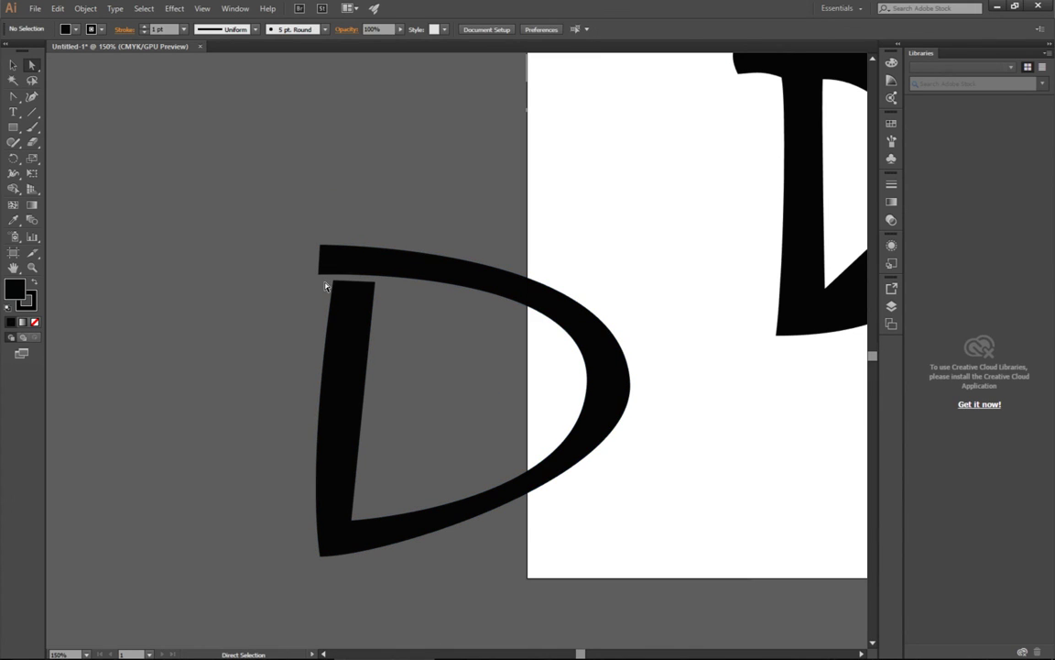
{"action": "left_click", "coordinate": [375, 282]}
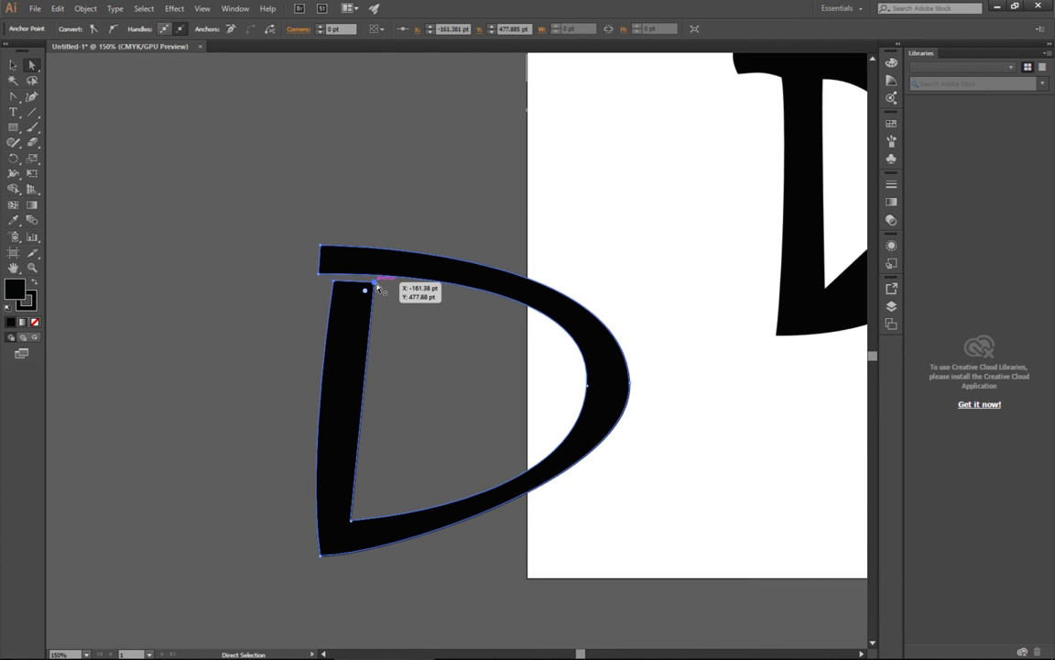
{"action": "left_click_drag", "start_coordinate": [375, 285], "coordinate": [389, 216]}
{"action": "left_click_drag", "start_coordinate": [336, 276], "coordinate": [357, 189]}
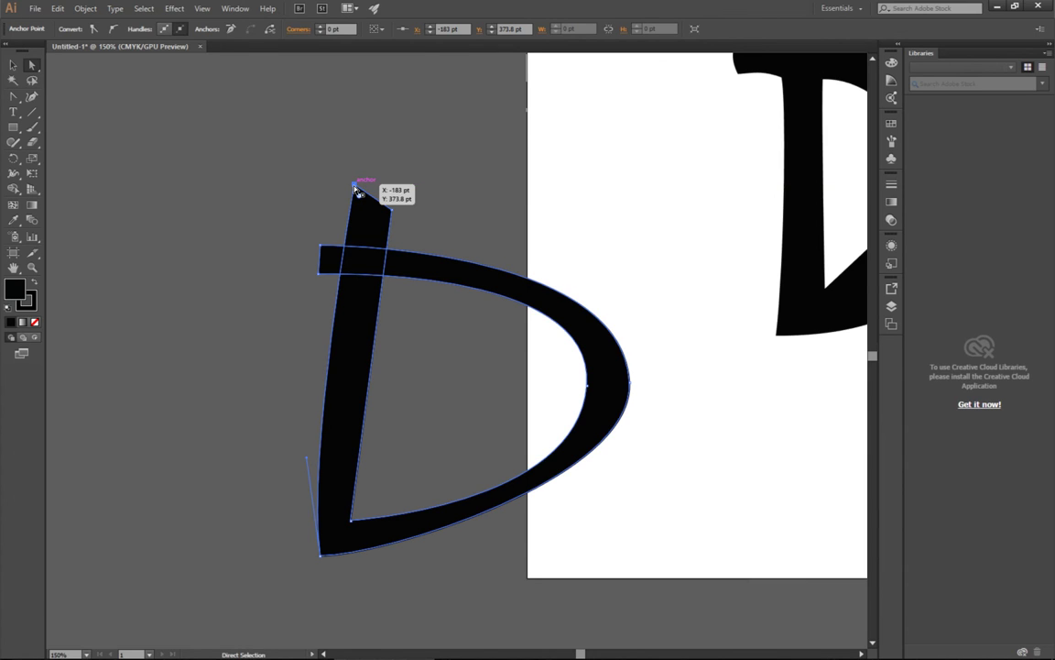